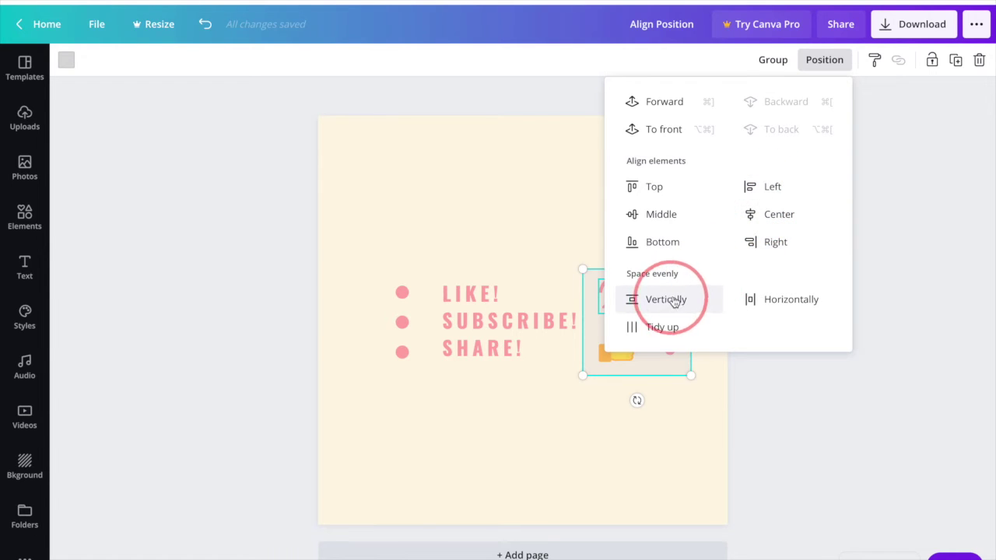
# Space the selected bell, cursor and background square evenly in the horizontal direction, and clear the selection.
pyautogui.click(787, 310)
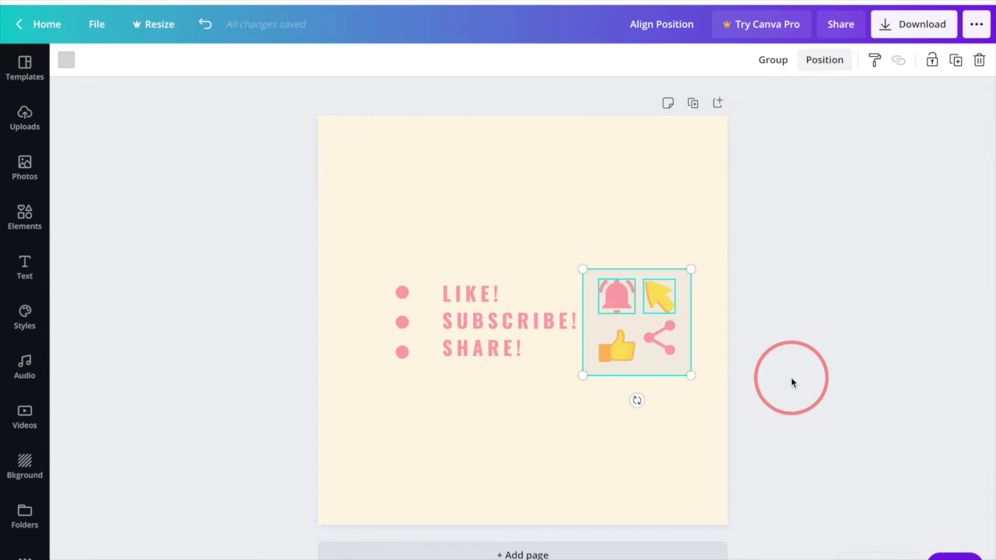
pyautogui.click(790, 376)
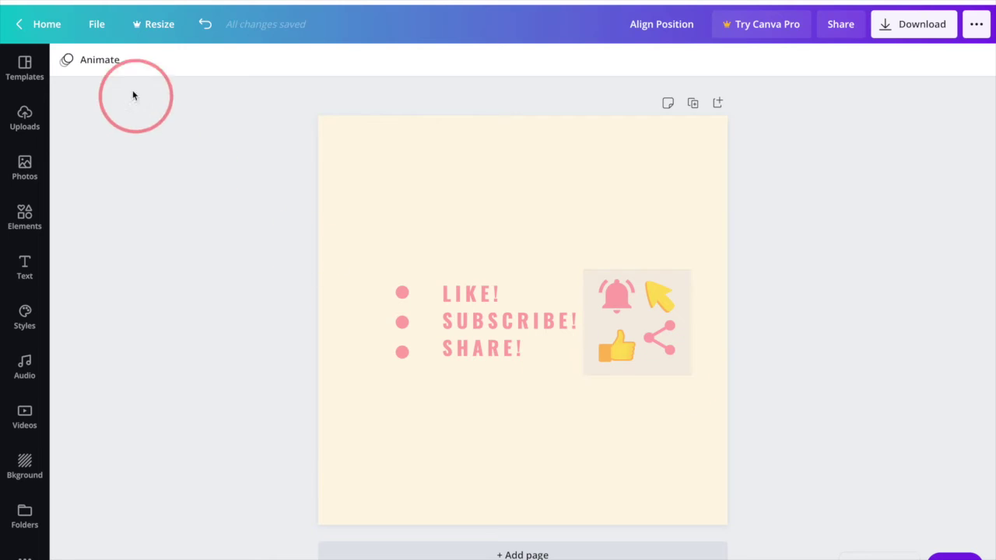
# Display the guide lines on the page and nudge the share icon slightly downward.
pyautogui.click(96, 24)
pyautogui.click(105, 202)
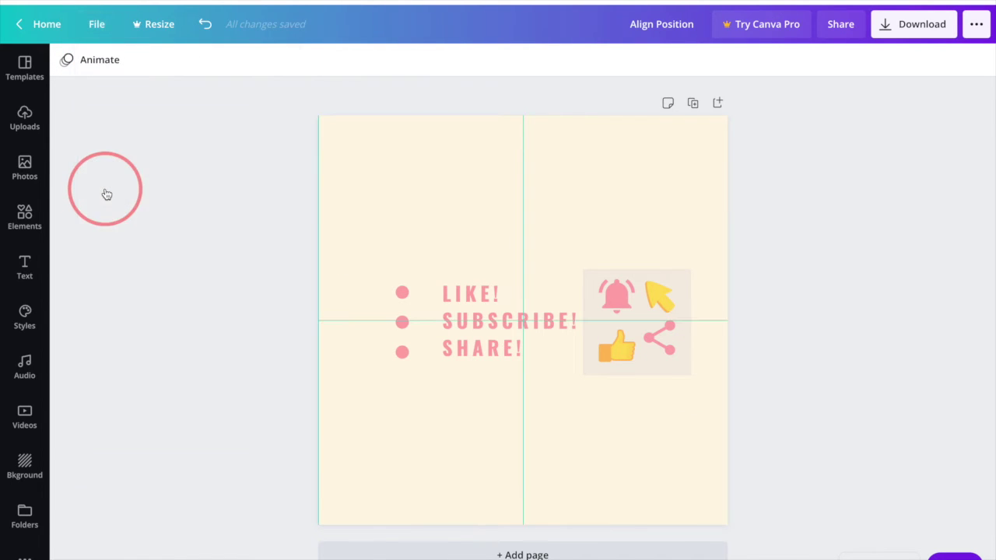
pyautogui.moveTo(665, 338); pyautogui.dragTo(666, 344)
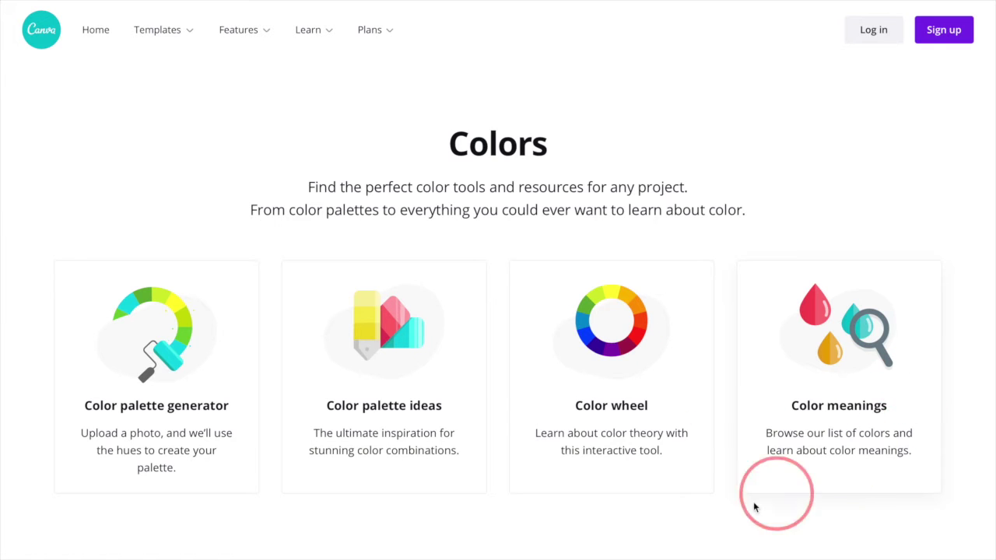
# Open the color palette generator and cycle through its demo images.
pyautogui.click(200, 448)
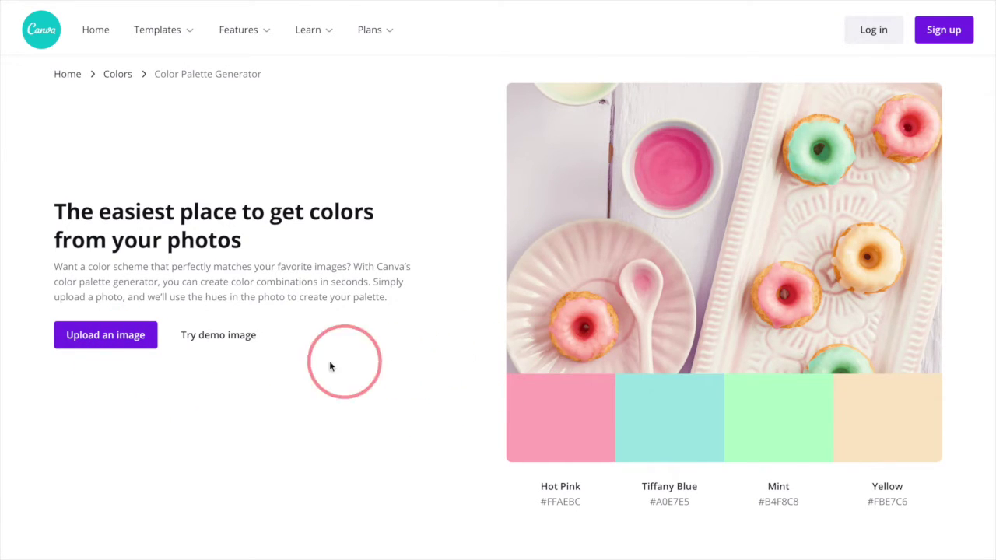
pyautogui.click(229, 344)
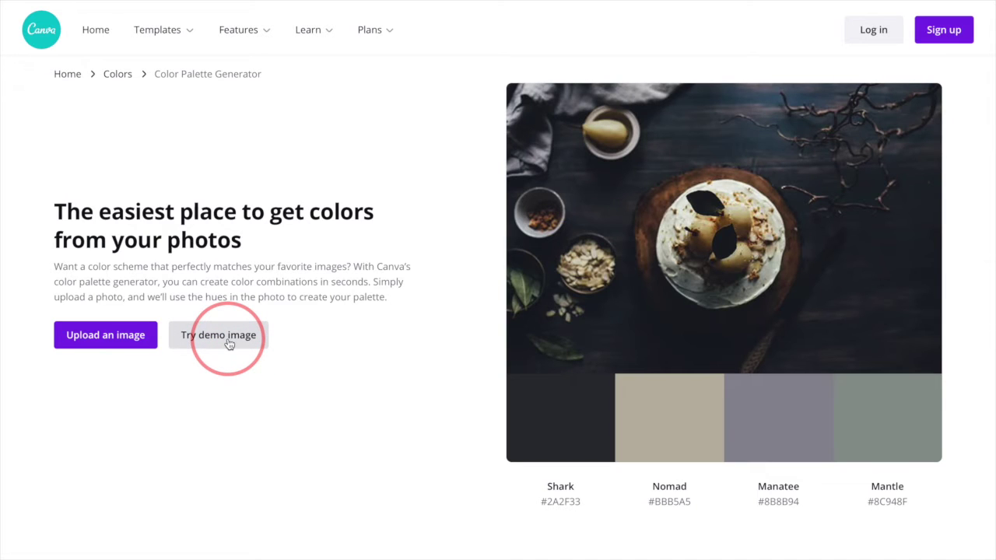
pyautogui.click(230, 344)
pyautogui.click(230, 344)
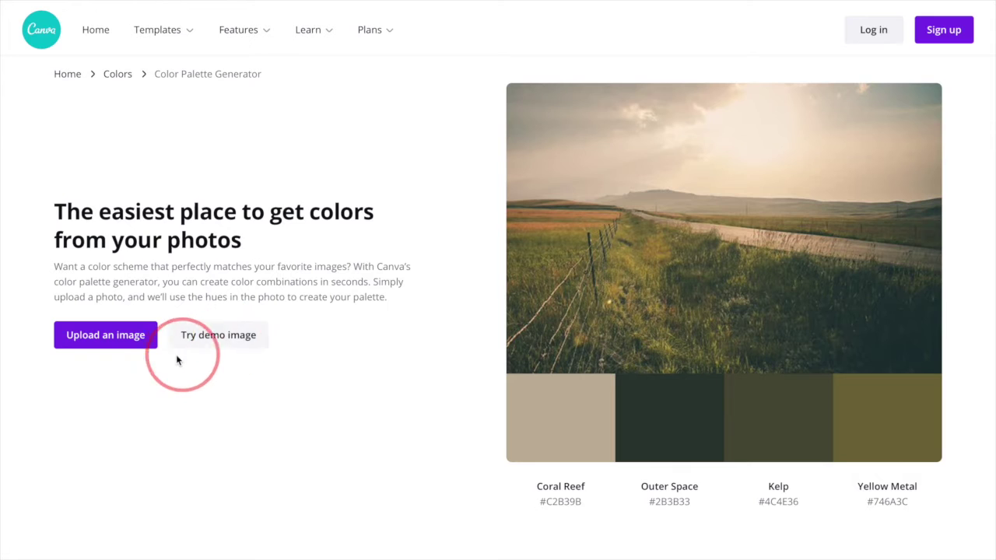
# Generate a palette from the uploaded image reicon.png and copy its Albescent White color code.
pyautogui.click(148, 340)
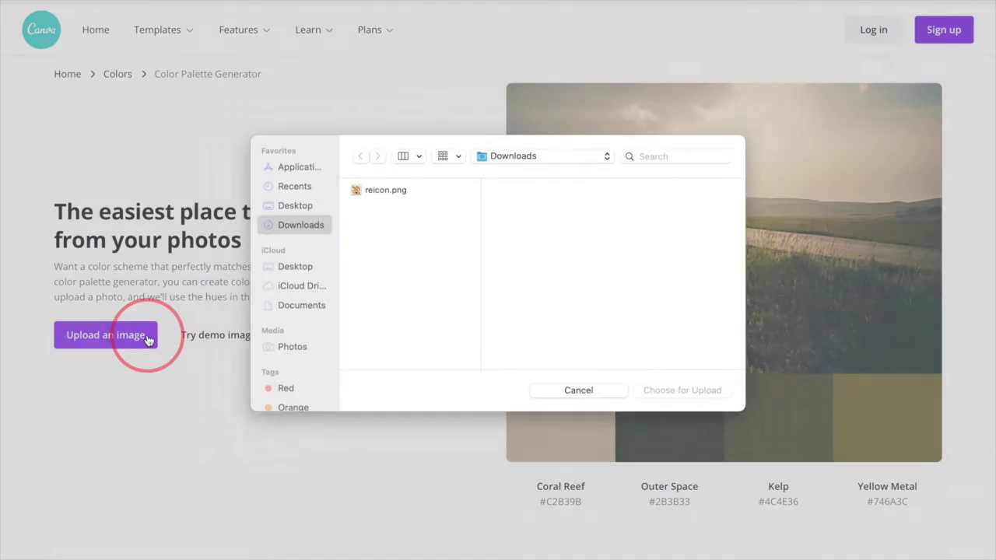
pyautogui.click(364, 200)
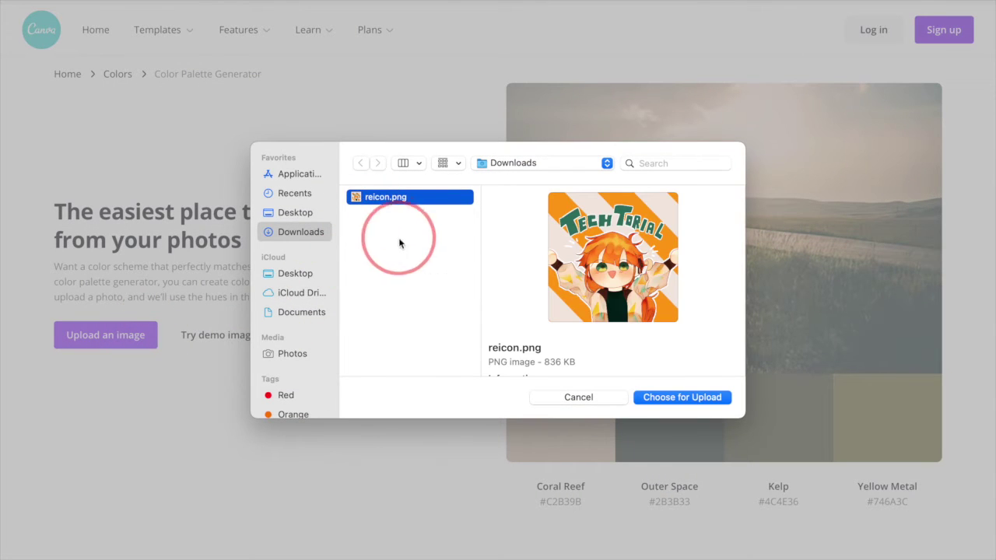
pyautogui.click(650, 396)
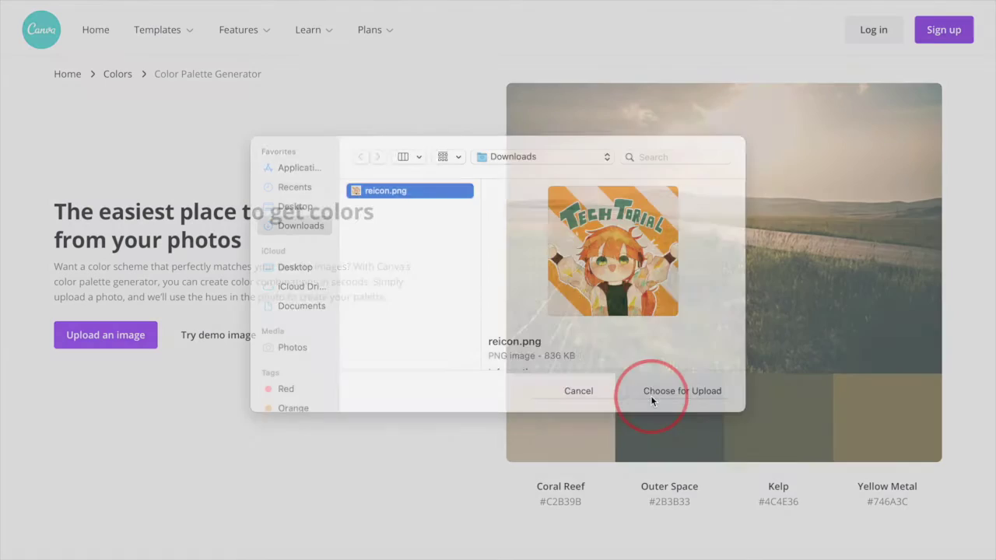
pyautogui.click(579, 413)
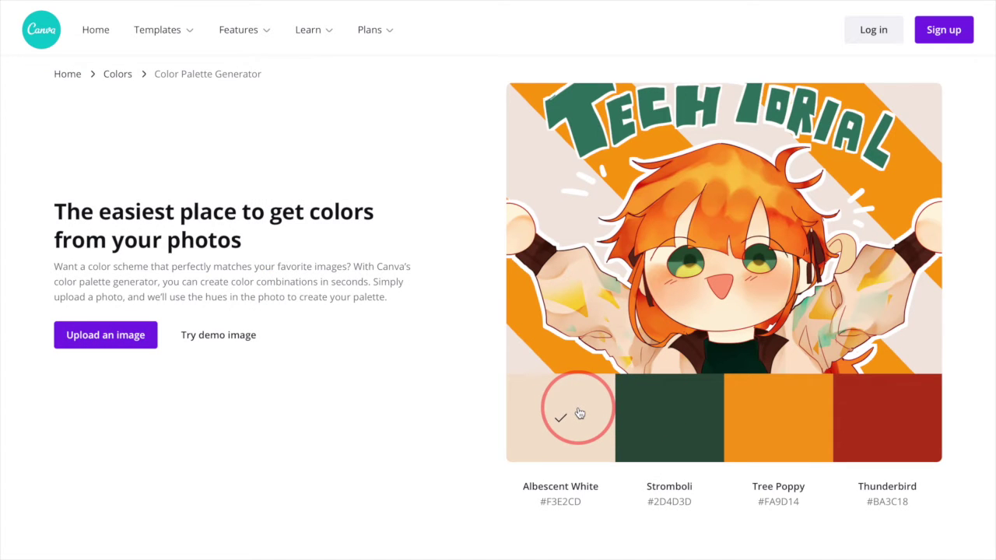
# Open the color combinations resource linked below the generated palette.
pyautogui.scroll(-5, 578, 413)
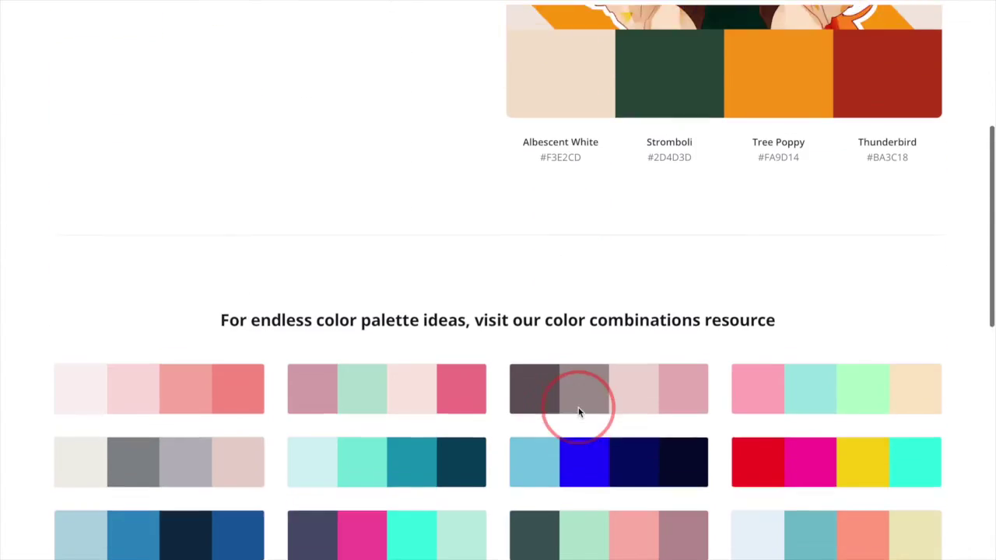
pyautogui.scroll(-3, 578, 412)
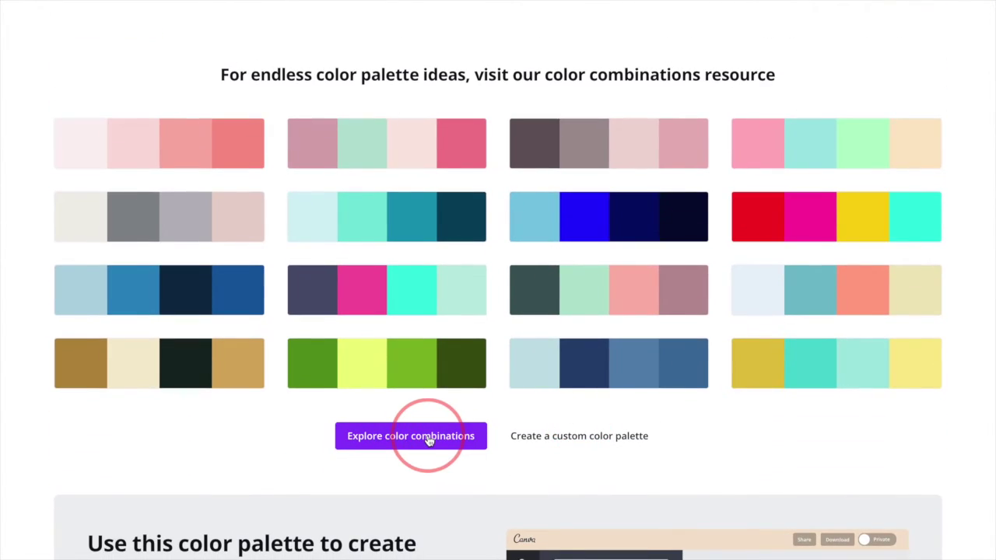
pyautogui.click(427, 440)
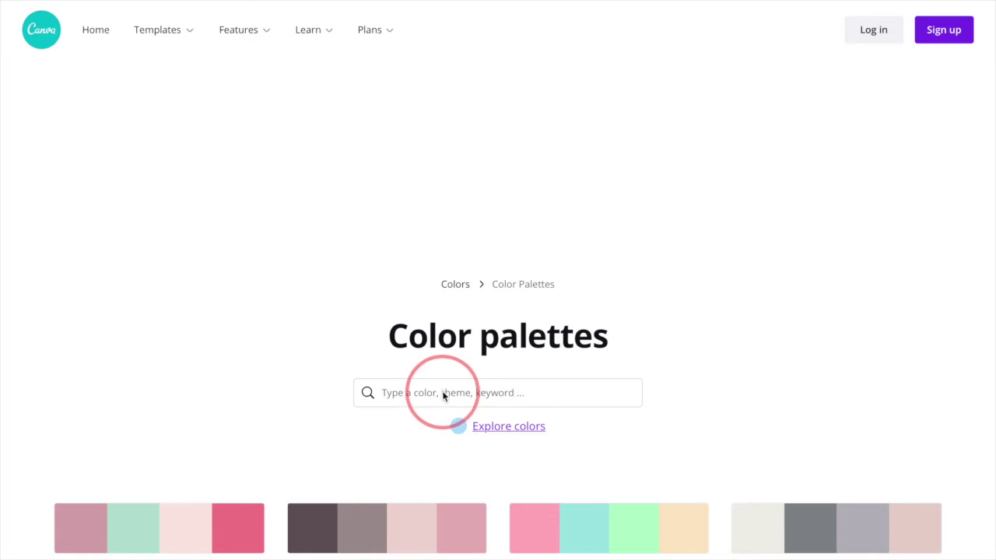
# Search the color palettes for "here!" and clear the search.
pyautogui.click(442, 392)
pyautogui.write('here!')
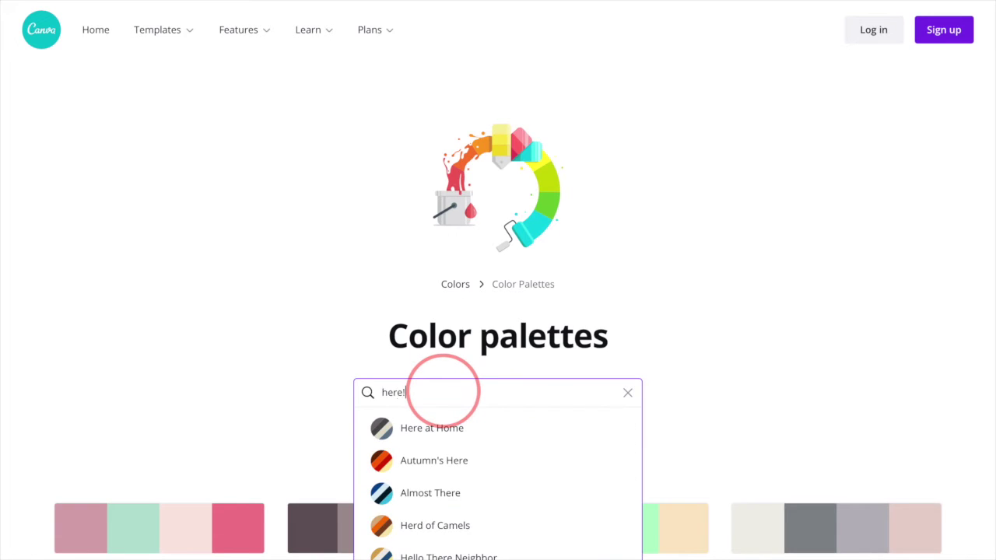
pyautogui.click(629, 395)
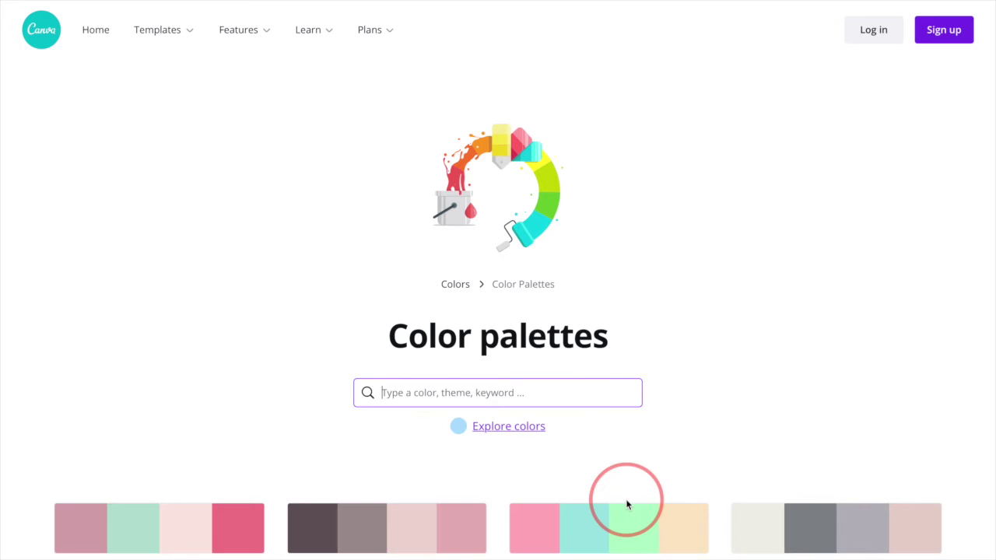
# Browse the color palettes, go to page 2 and open the Soft in Hue combination.
pyautogui.scroll(-2, 625, 498)
pyautogui.scroll(-3, 626, 501)
pyautogui.scroll(-3, 628, 505)
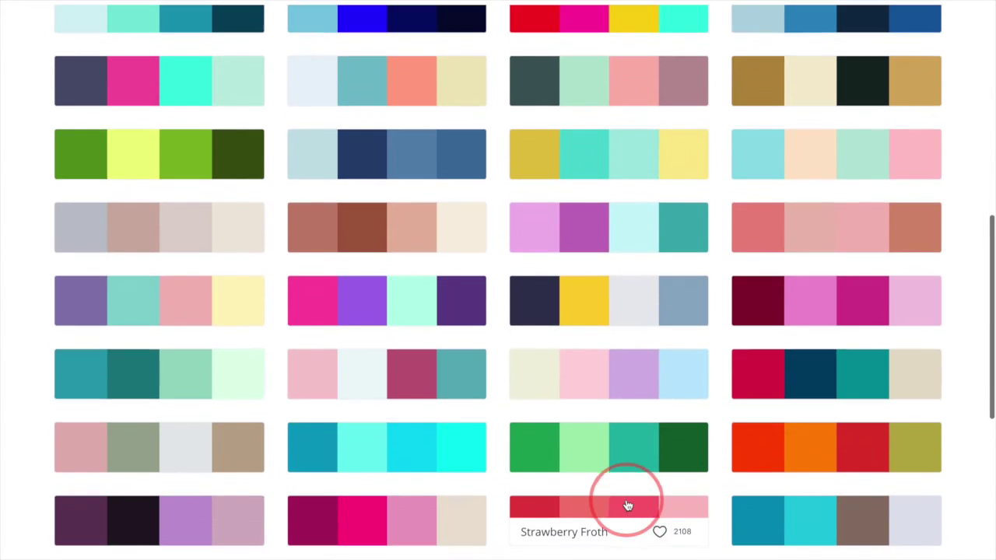
pyautogui.scroll(-2, 627, 506)
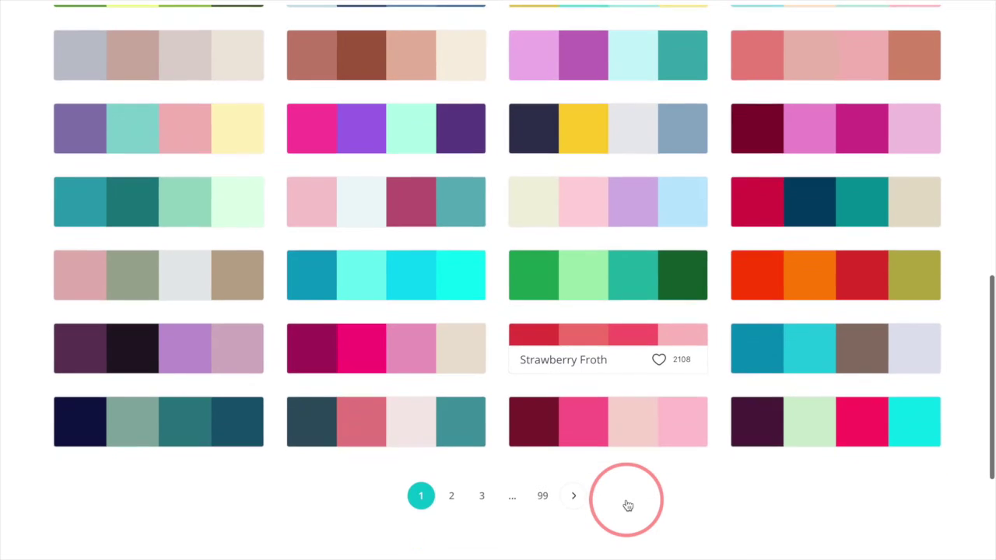
pyautogui.click(452, 497)
pyautogui.scroll(-3, 454, 496)
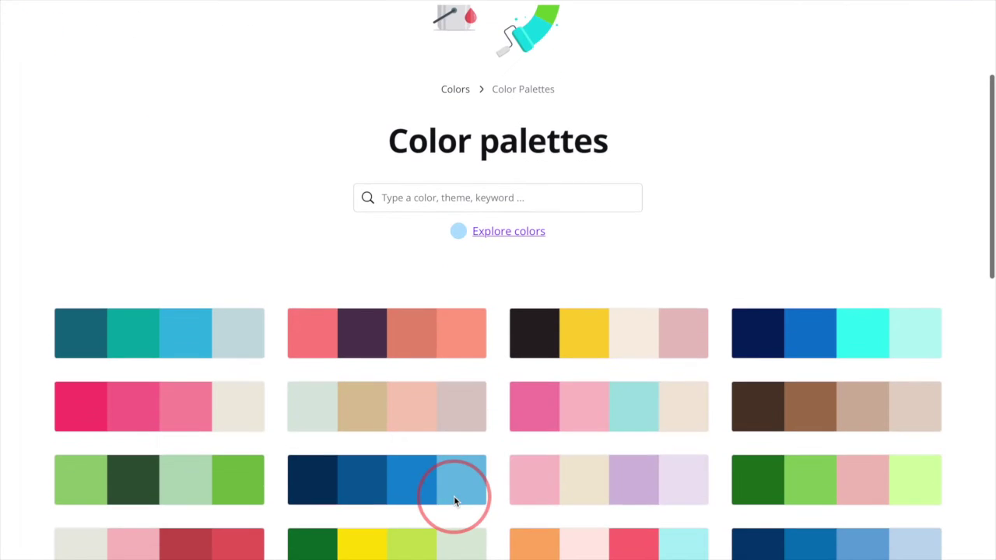
pyautogui.click(535, 484)
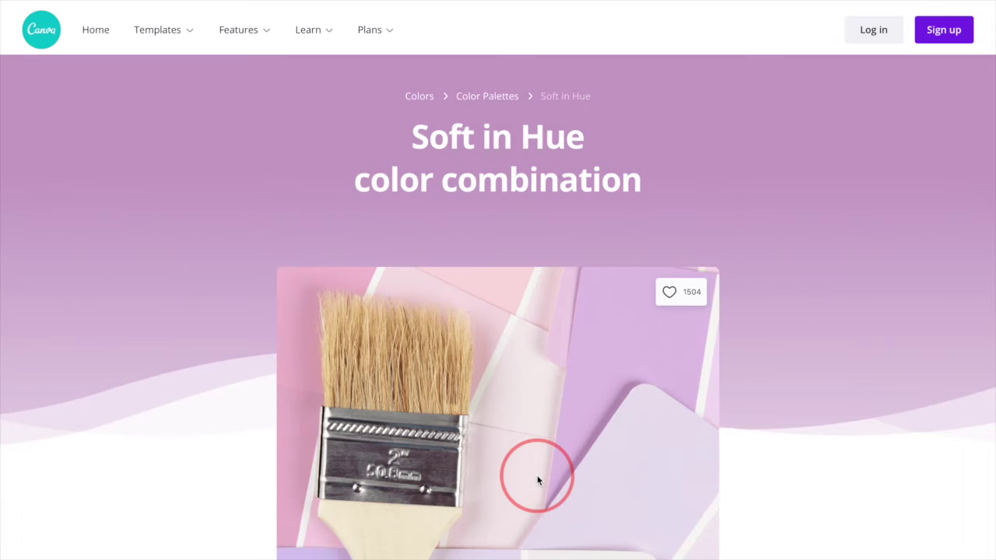
# Copy the Rosewater color code, #F8C0C8, from the Soft in Hue palette.
pyautogui.scroll(-2, 536, 480)
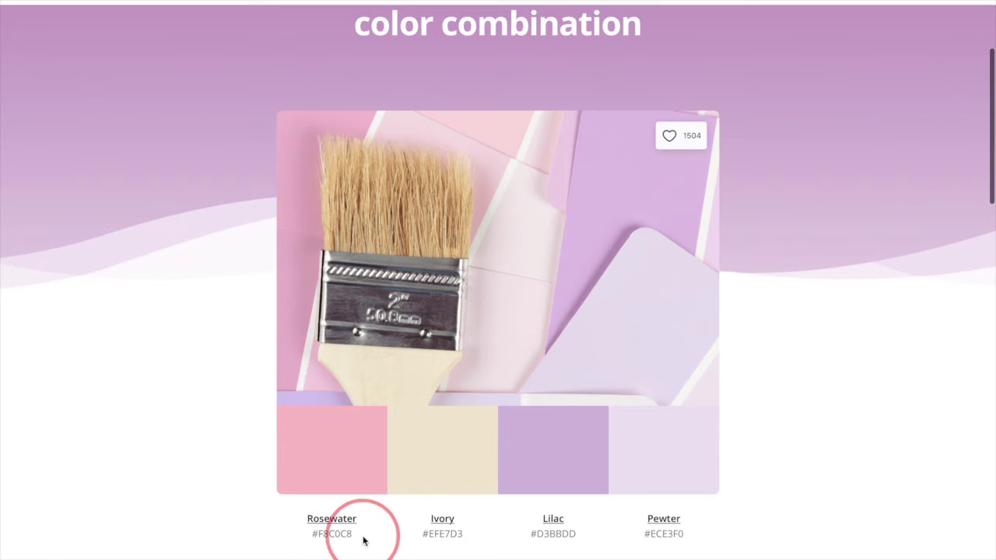
pyautogui.scroll(-2, 362, 541)
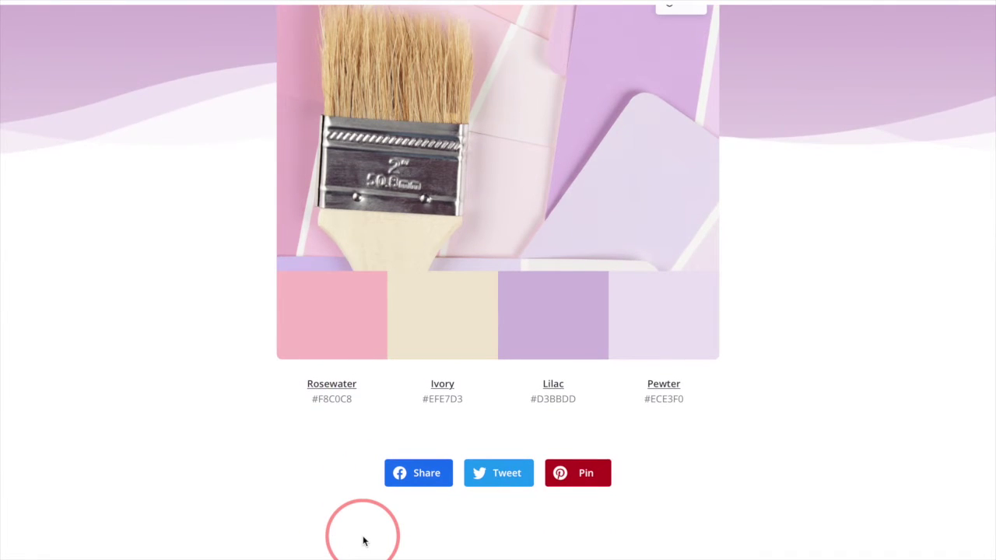
pyautogui.click(331, 320)
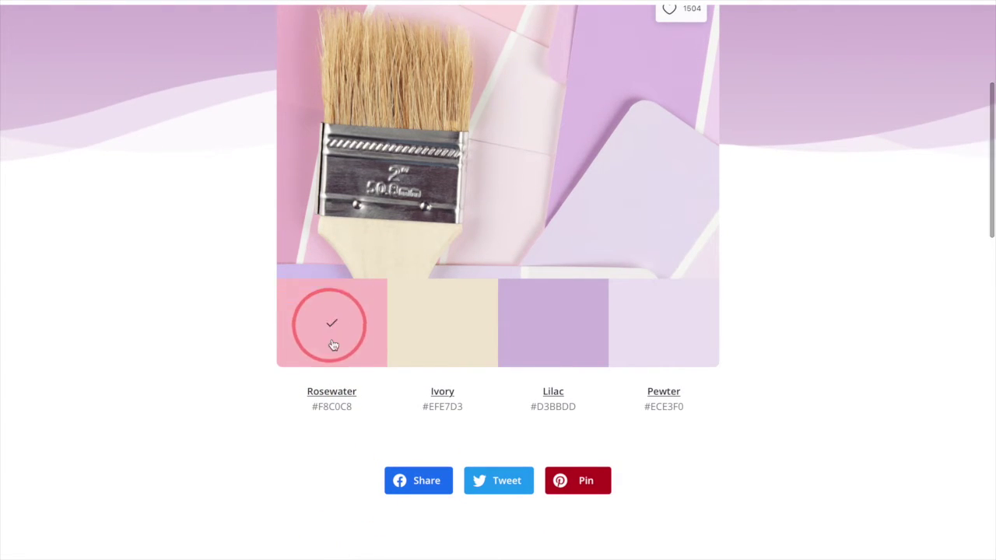
# Look over the related combinations, return to the Colors overview and open the Color wheel.
pyautogui.scroll(-5, 346, 449)
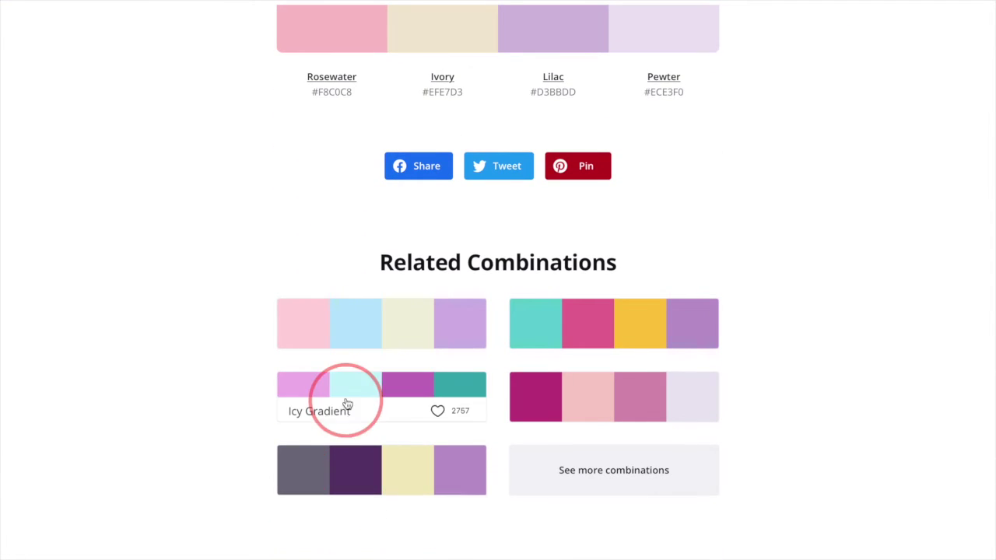
pyautogui.scroll(-2, 260, 512)
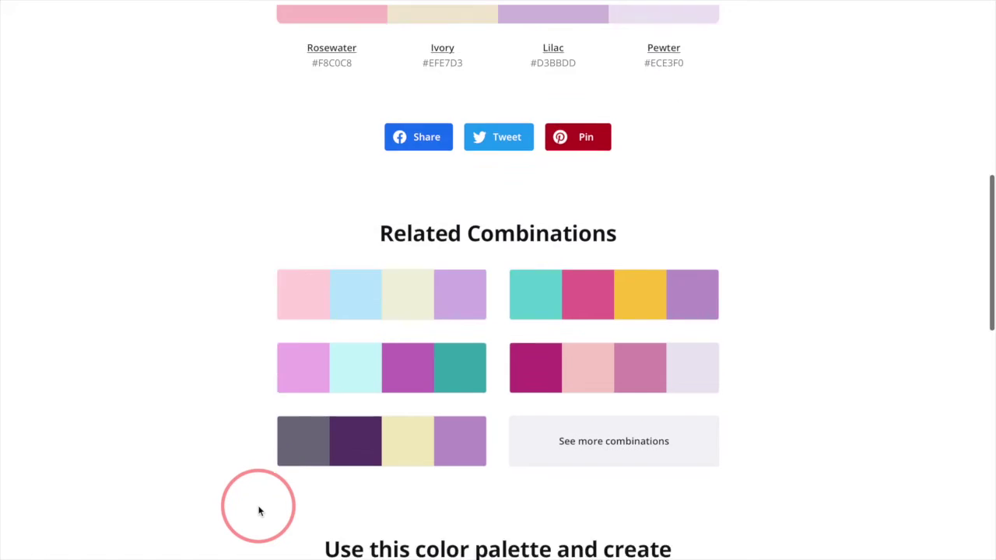
pyautogui.scroll(10, 260, 511)
pyautogui.click(424, 96)
pyautogui.click(597, 380)
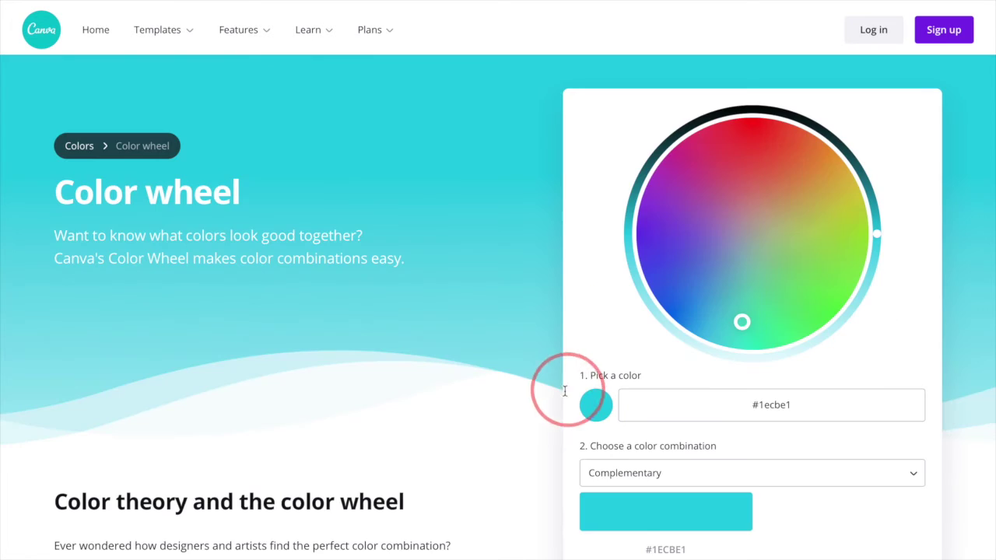
# Pick the purple #C92AD5 as the base color on the color wheel.
pyautogui.scroll(-3, 453, 487)
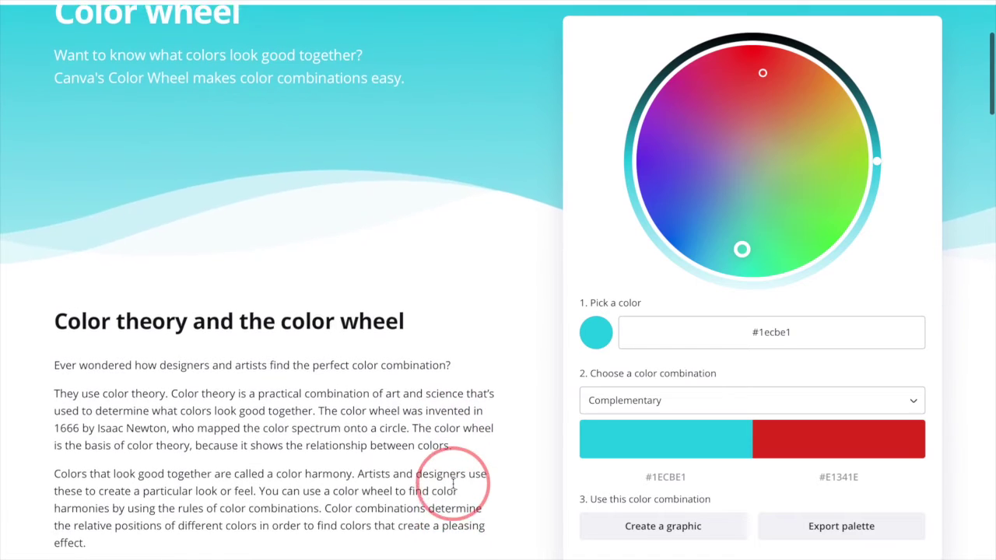
pyautogui.scroll(2, 453, 484)
pyautogui.scroll(1, 453, 484)
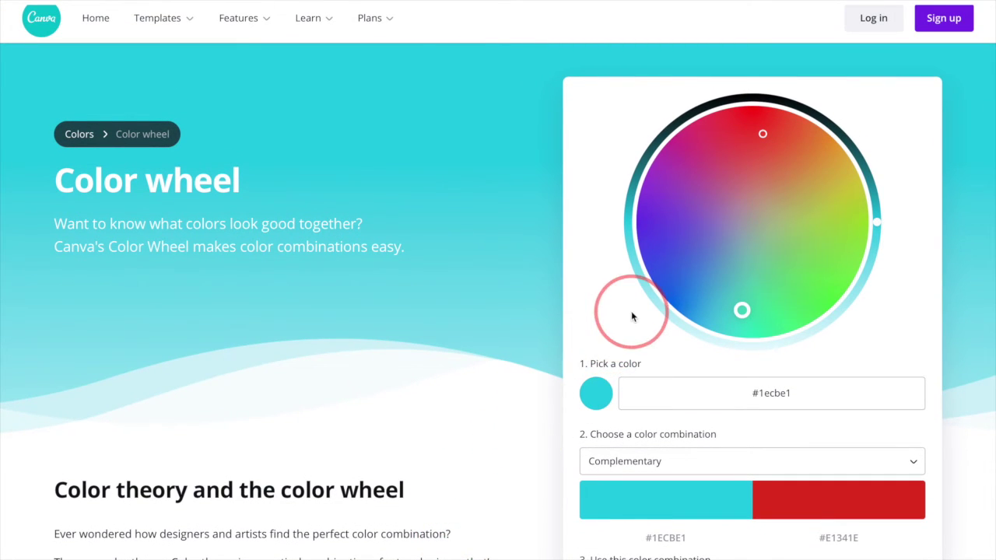
pyautogui.click(682, 189)
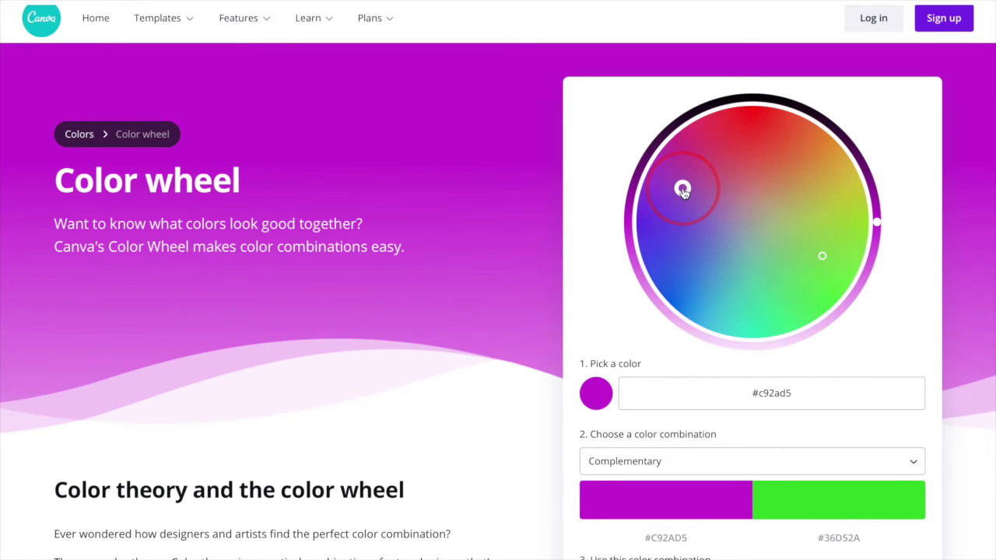
# Set the base color to #F8C0C8 and check the color combination options, keeping Complementary.
pyautogui.click(740, 395)
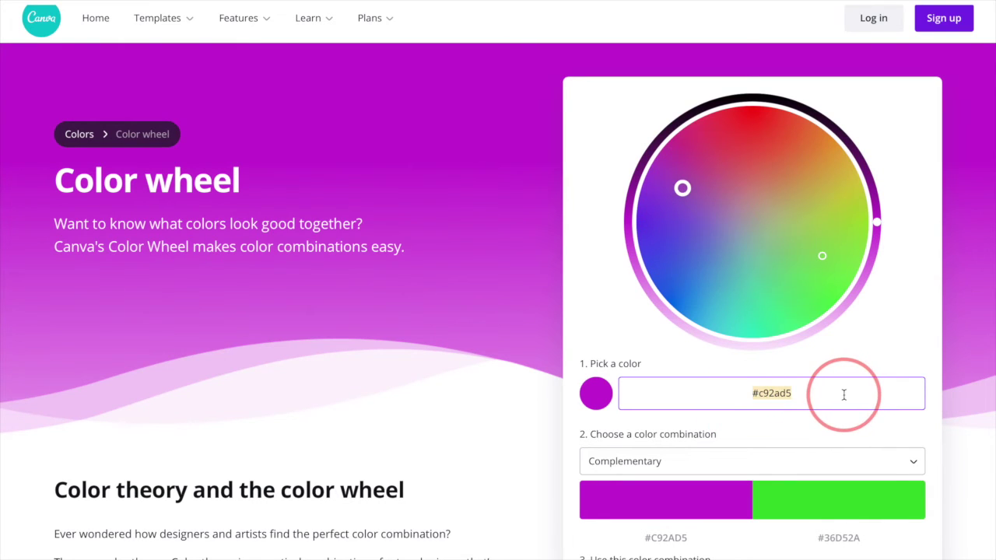
pyautogui.write('#F8C0C8')
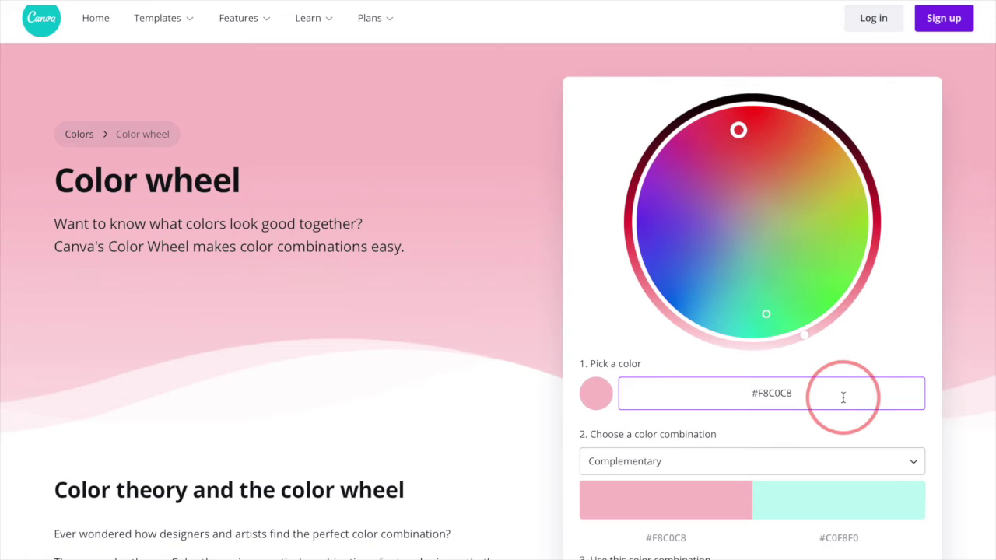
pyautogui.click(826, 470)
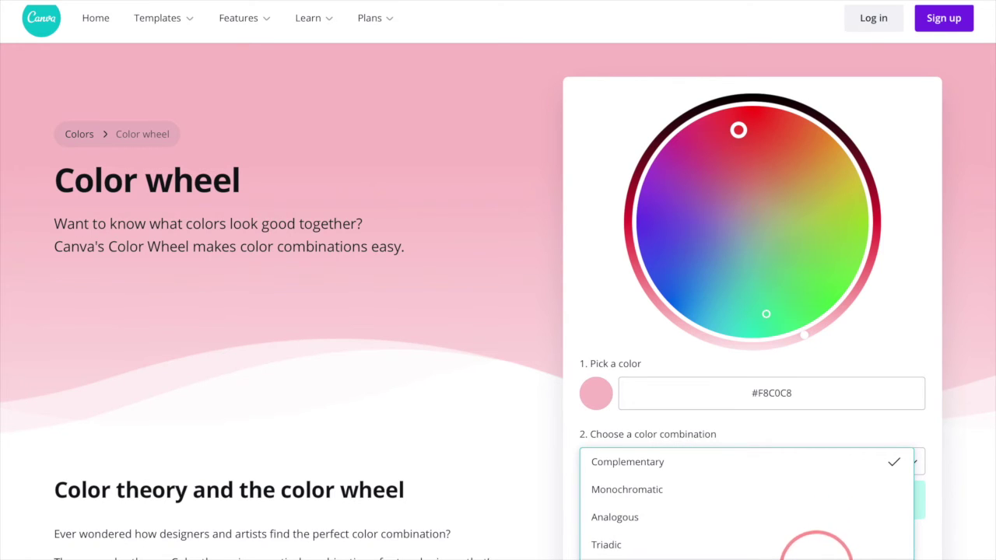
pyautogui.click(926, 554)
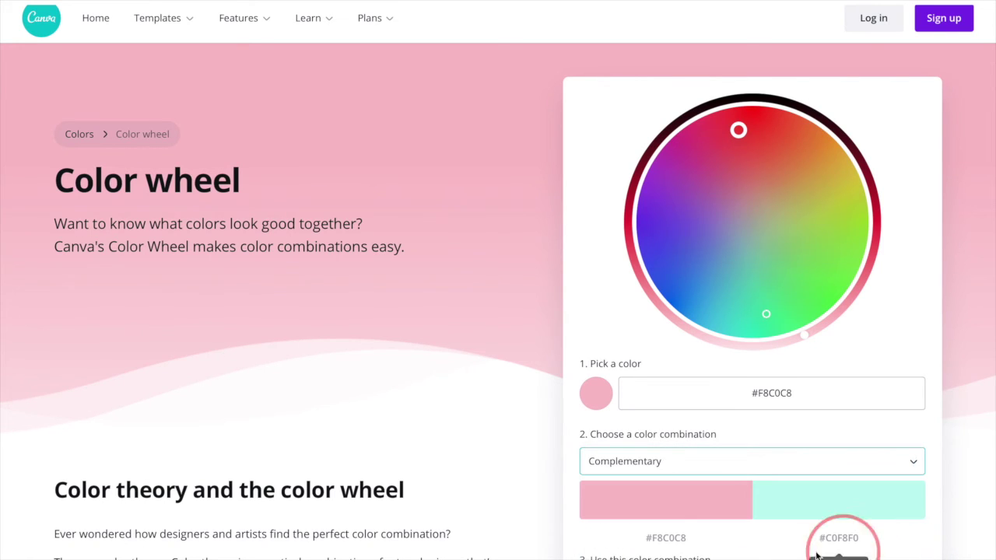
# Open the color editor for the combination's pink swatch, select its hex code, and close the editor.
pyautogui.click(710, 514)
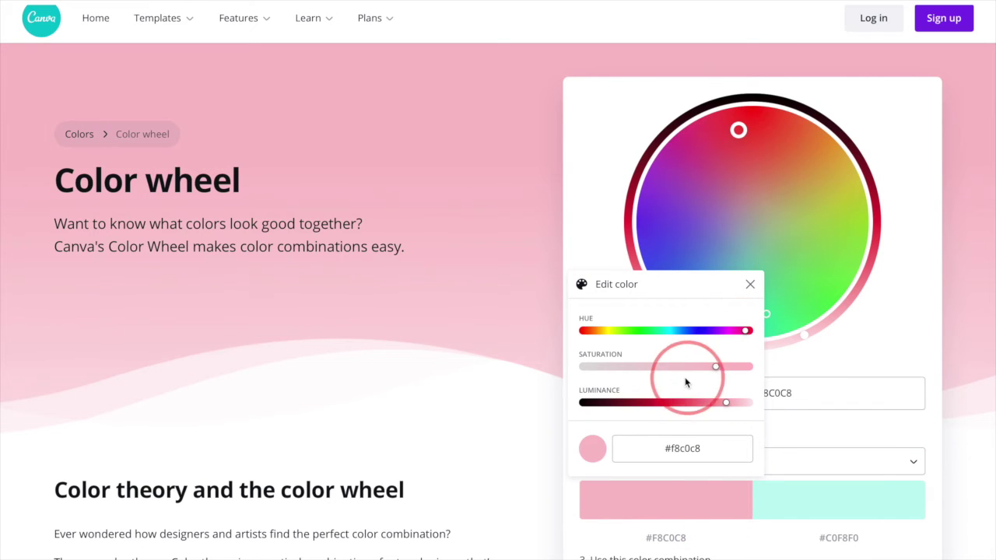
pyautogui.click(700, 448)
pyautogui.moveTo(705, 448); pyautogui.dragTo(653, 448)
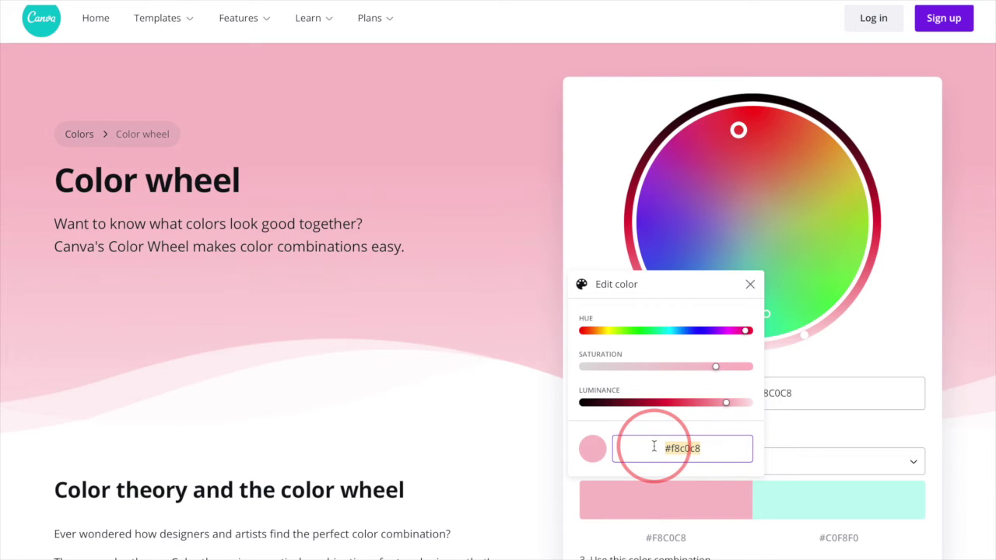
pyautogui.click(748, 284)
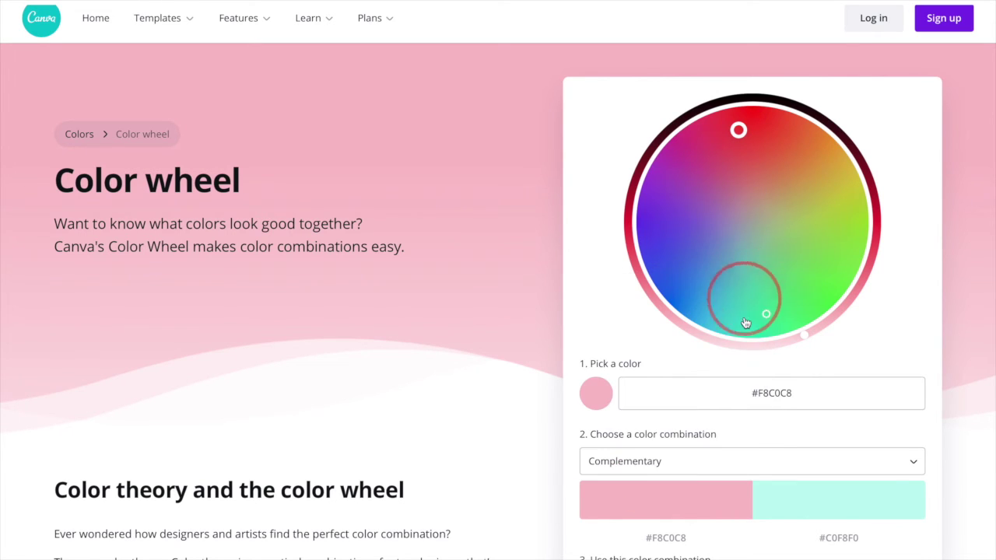
# Create a graphic from the complementary combination, browse the suggested templates, and close them to return to the Color wheel.
pyautogui.scroll(-1, 743, 419)
pyautogui.scroll(-2, 743, 418)
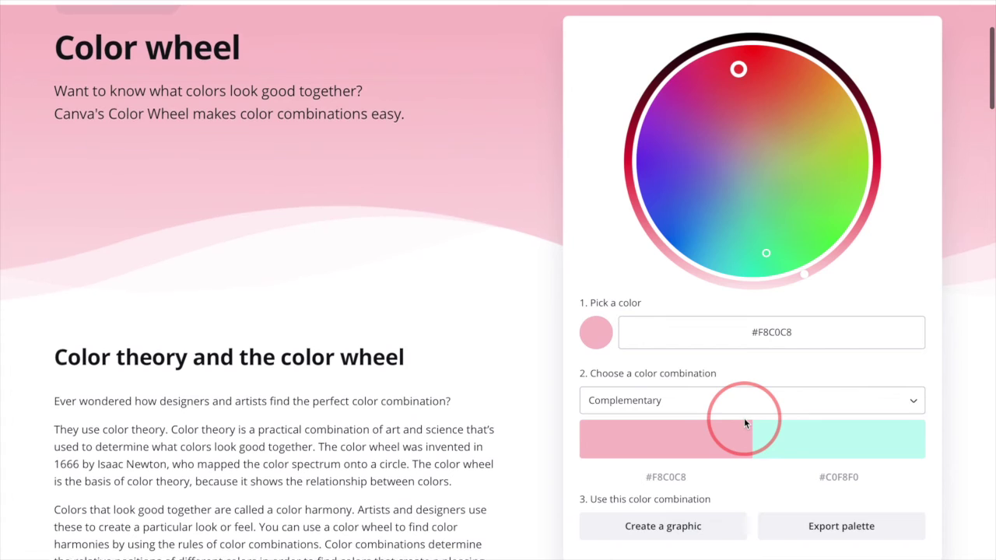
pyautogui.click(662, 526)
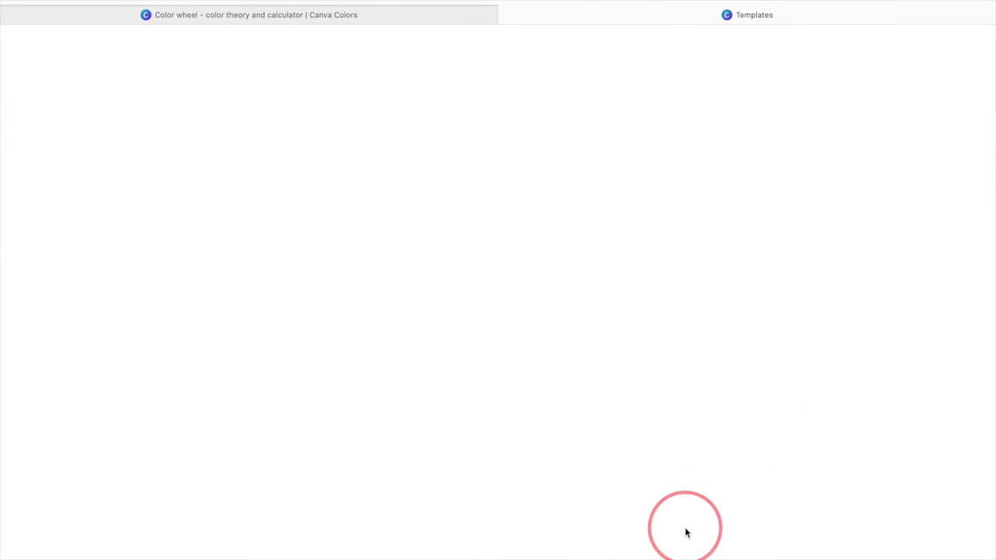
pyautogui.scroll(-2, 686, 532)
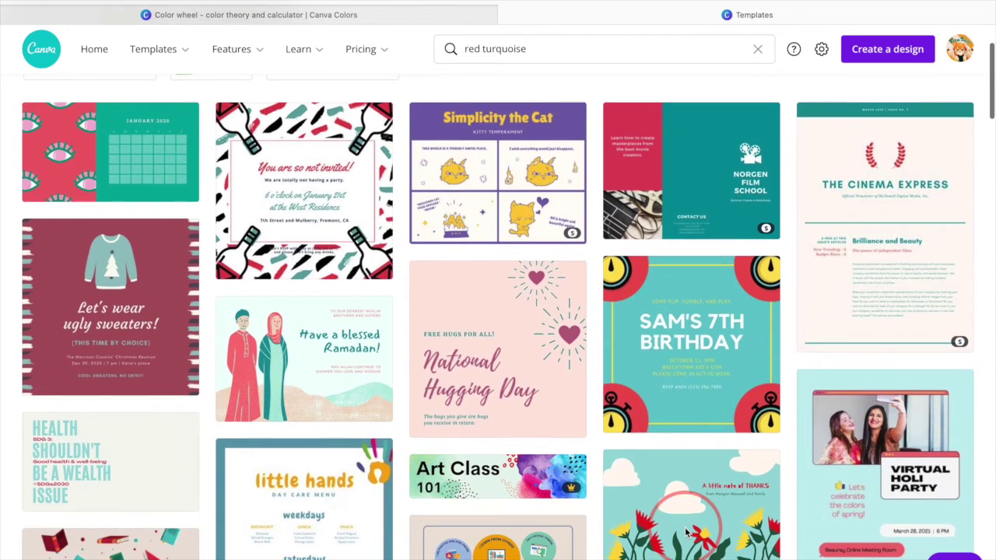
pyautogui.hotkey('ctrl', 'w')
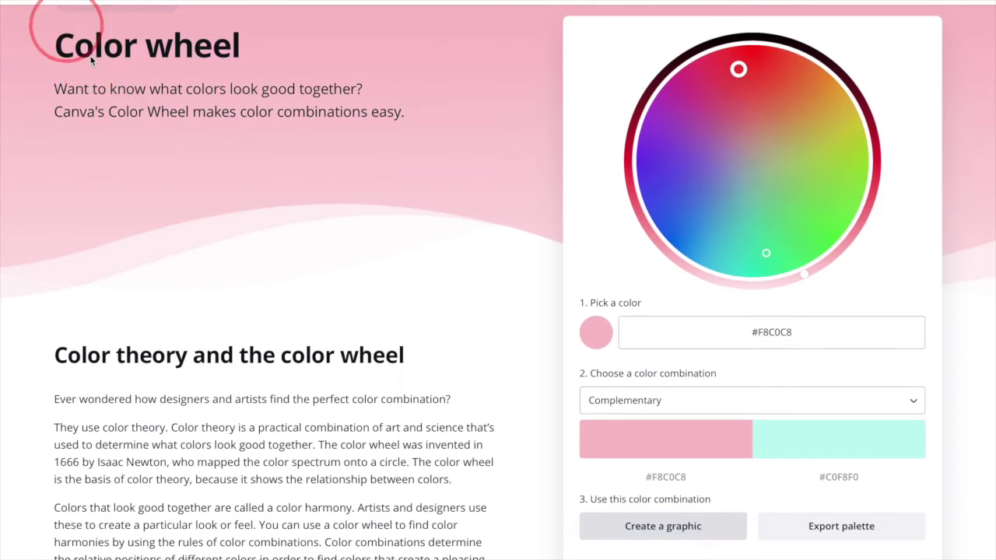
# View the export options for the color combination and return to the Colors overview.
pyautogui.click(794, 534)
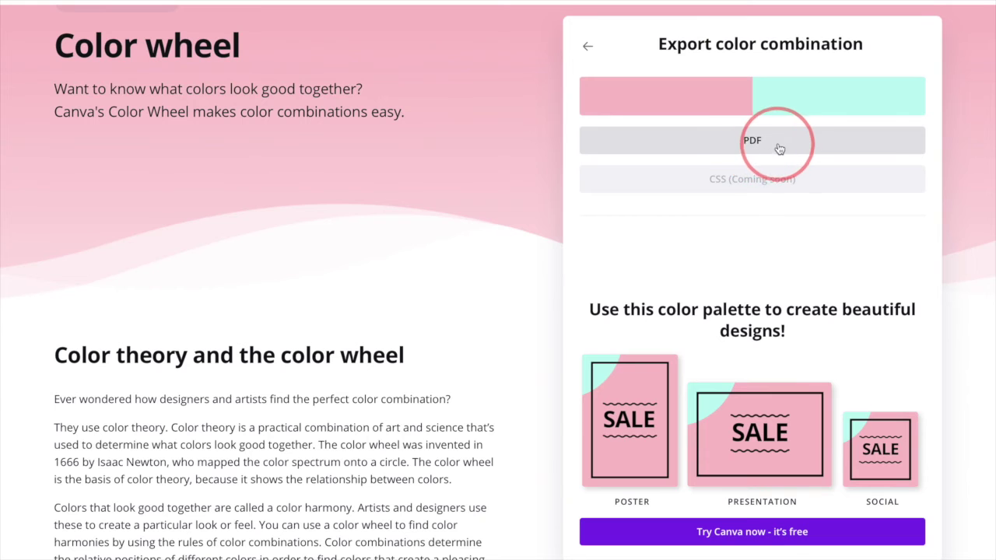
pyautogui.scroll(3, 780, 146)
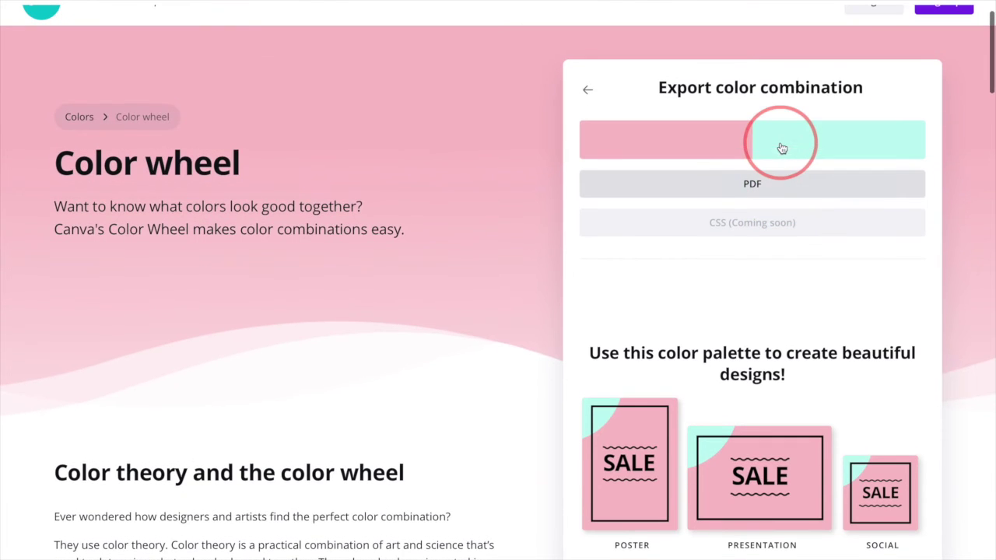
pyautogui.click(84, 120)
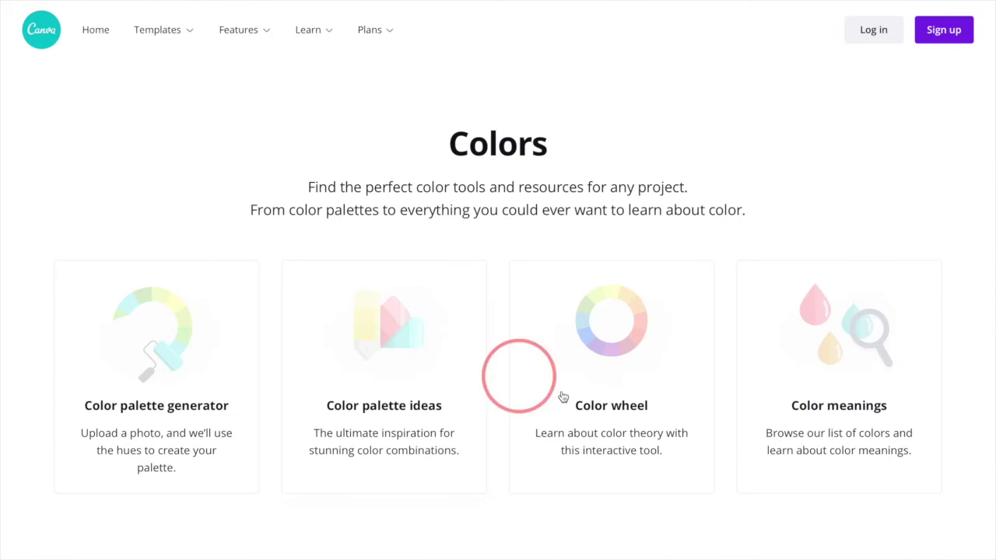
# Open Color meanings, try a color name search for "here!", and clear the search.
pyautogui.click(765, 391)
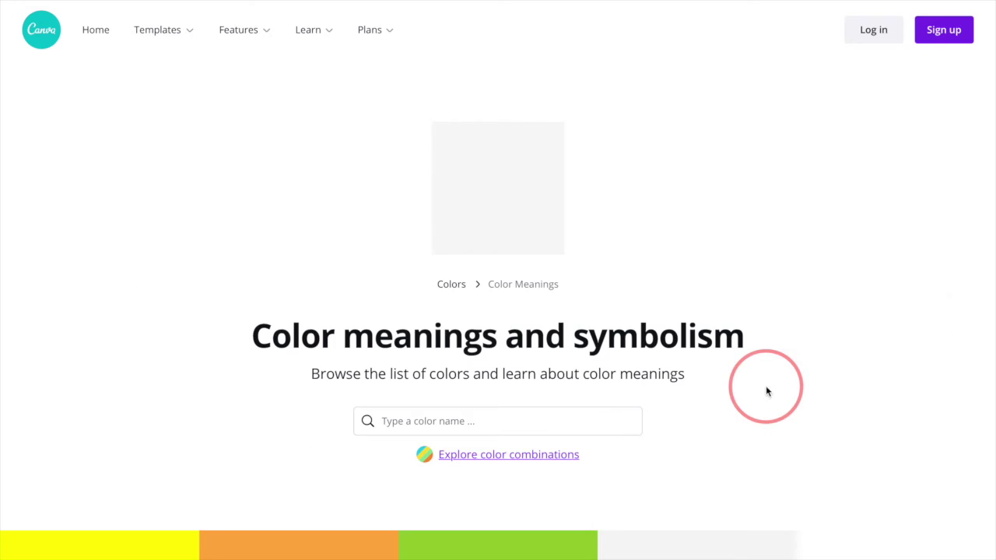
pyautogui.scroll(-3, 728, 466)
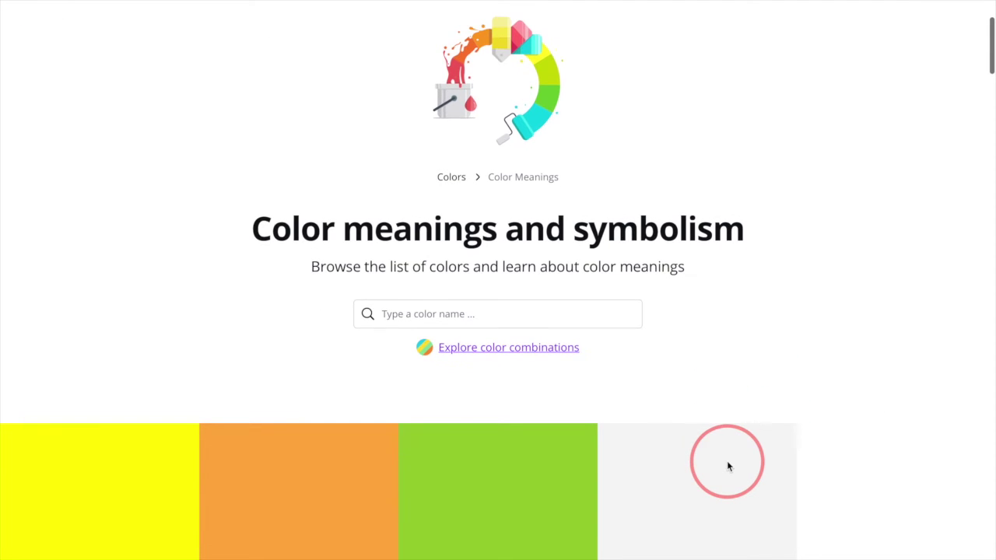
pyautogui.click(561, 318)
pyautogui.write('here')
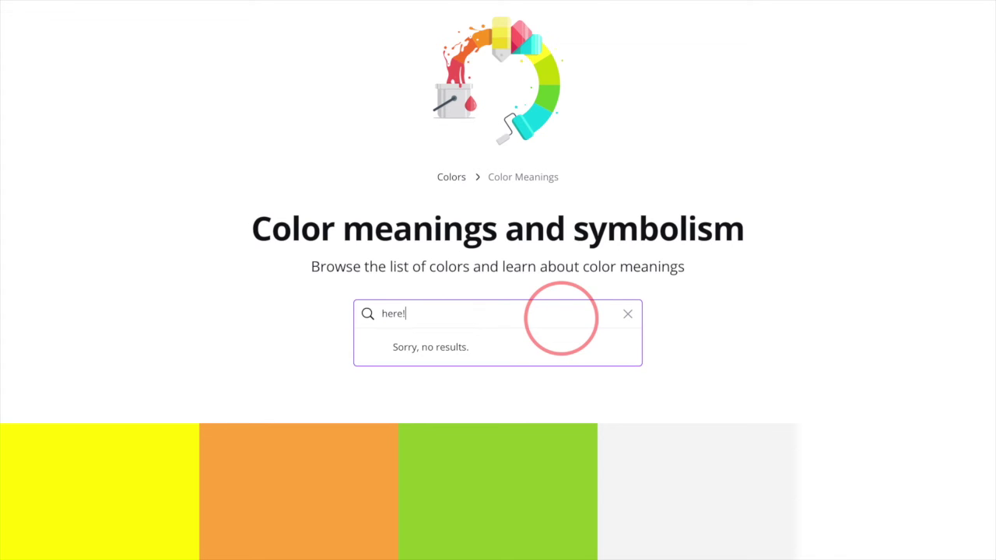
pyautogui.click(627, 313)
# Open the Tiger Lily color page and look through its Analogous, Complementary and Triad color schemes.
pyautogui.scroll(-5, 618, 391)
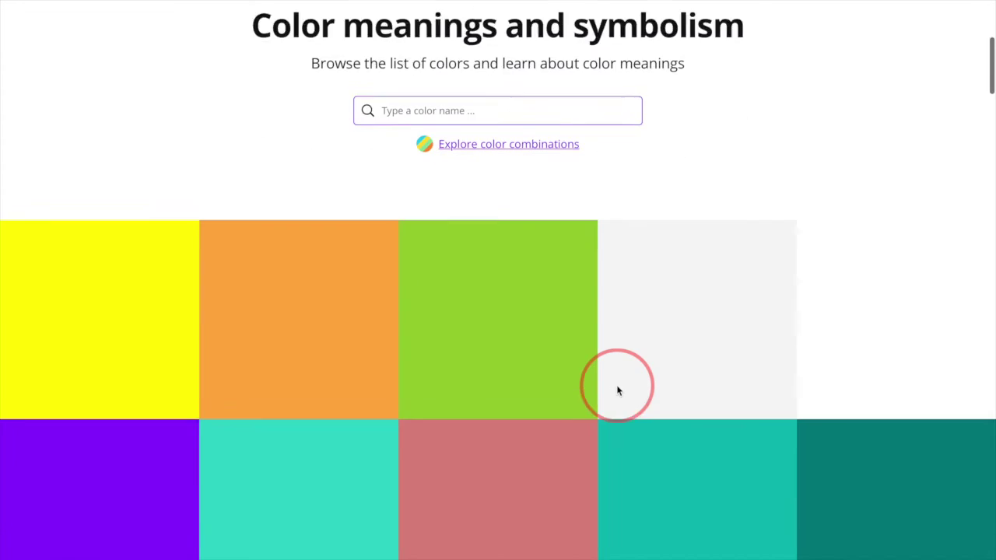
pyautogui.click(545, 433)
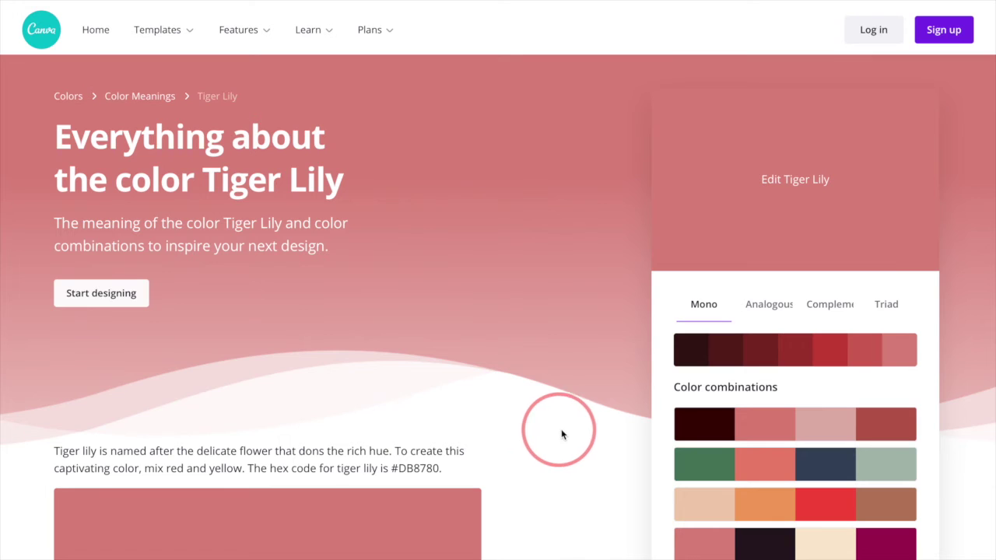
pyautogui.scroll(-1, 589, 422)
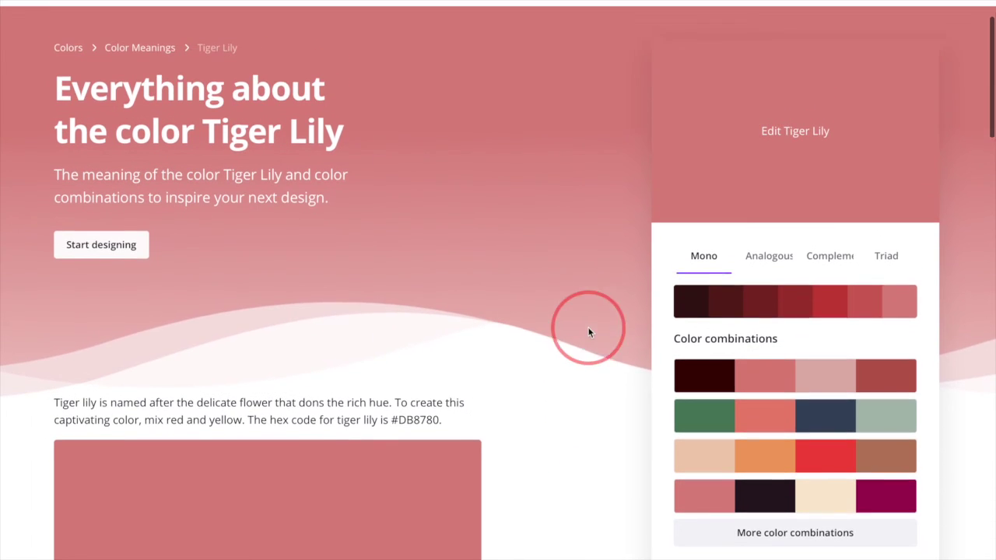
pyautogui.scroll(1, 588, 333)
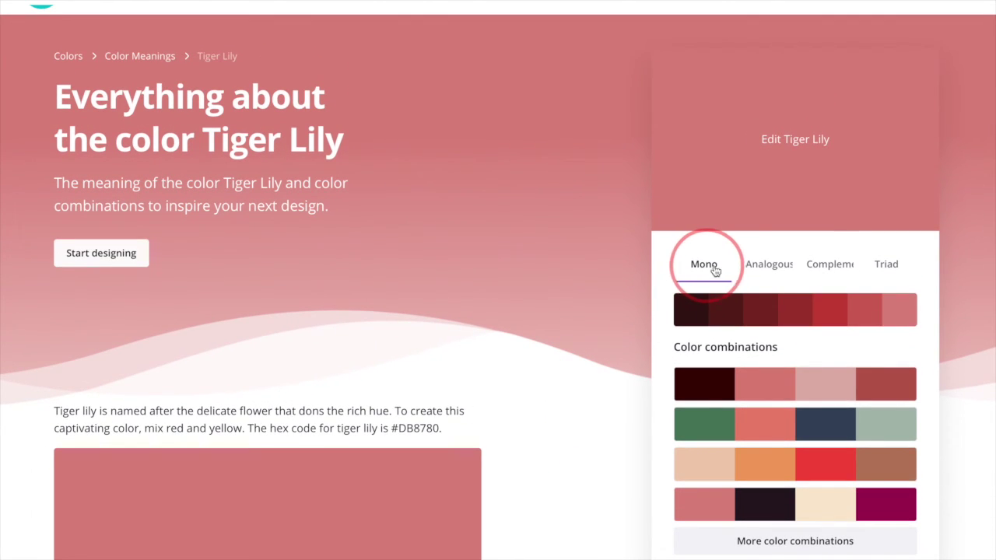
pyautogui.click(768, 268)
pyautogui.click(814, 271)
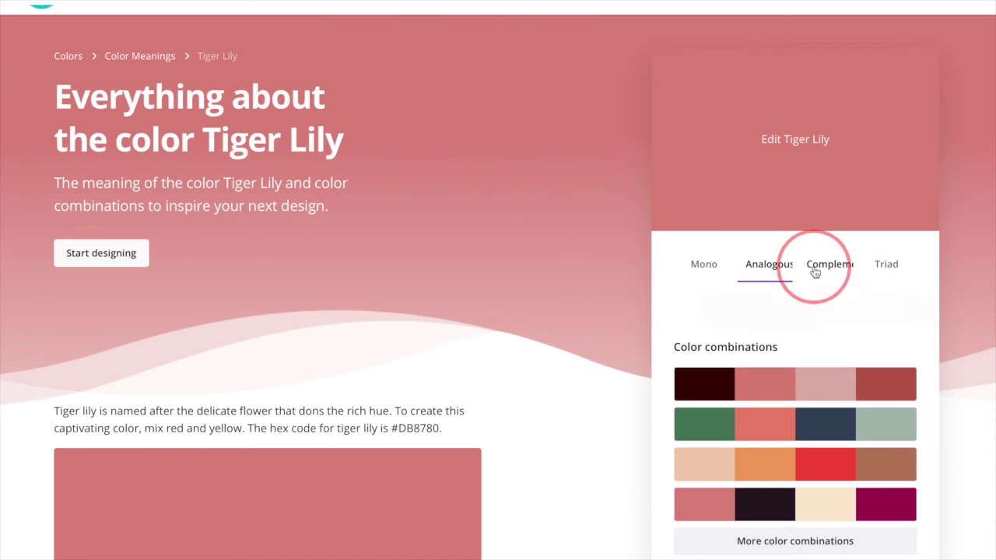
pyautogui.click(891, 269)
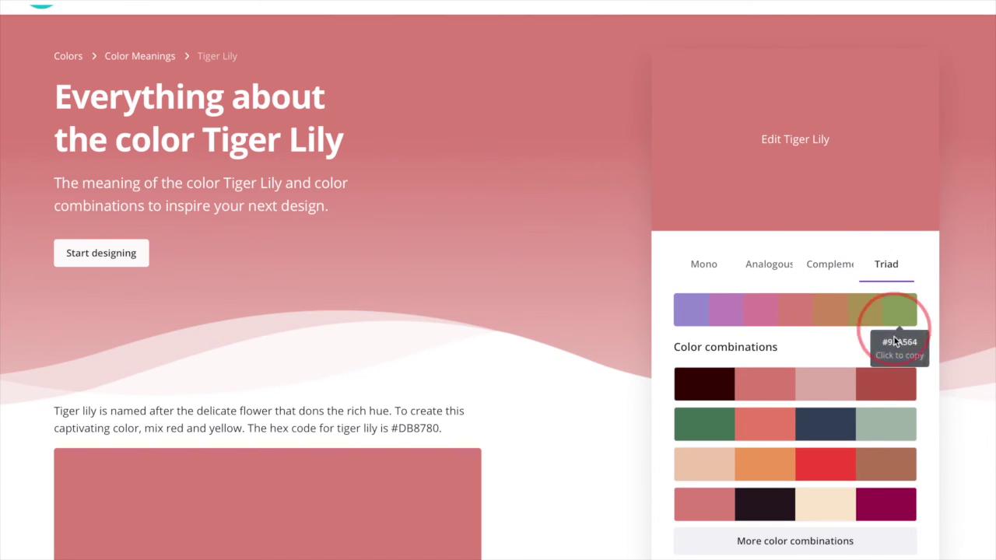
# Open the Rose Petals color combination and select its Dusty Rose color.
pyautogui.click(820, 374)
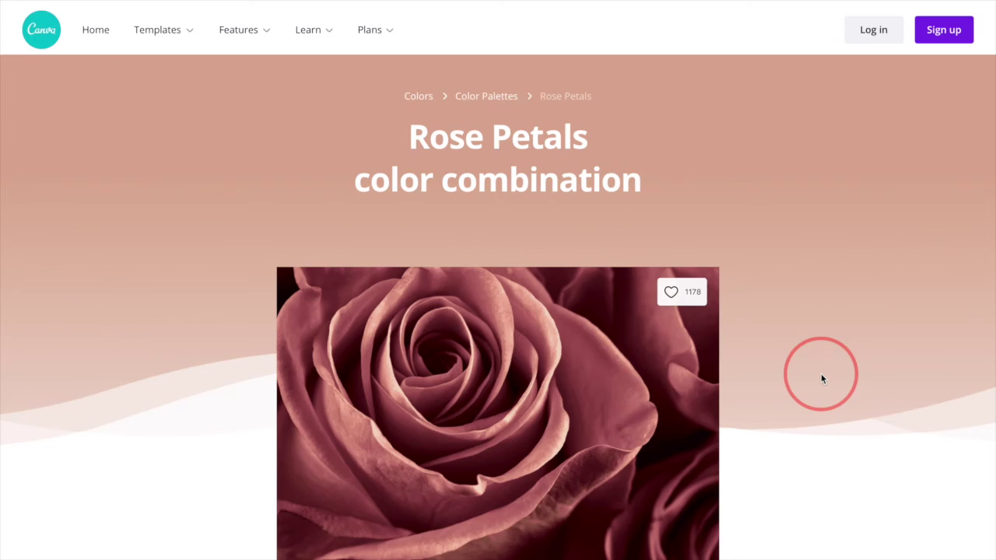
pyautogui.scroll(-3, 769, 415)
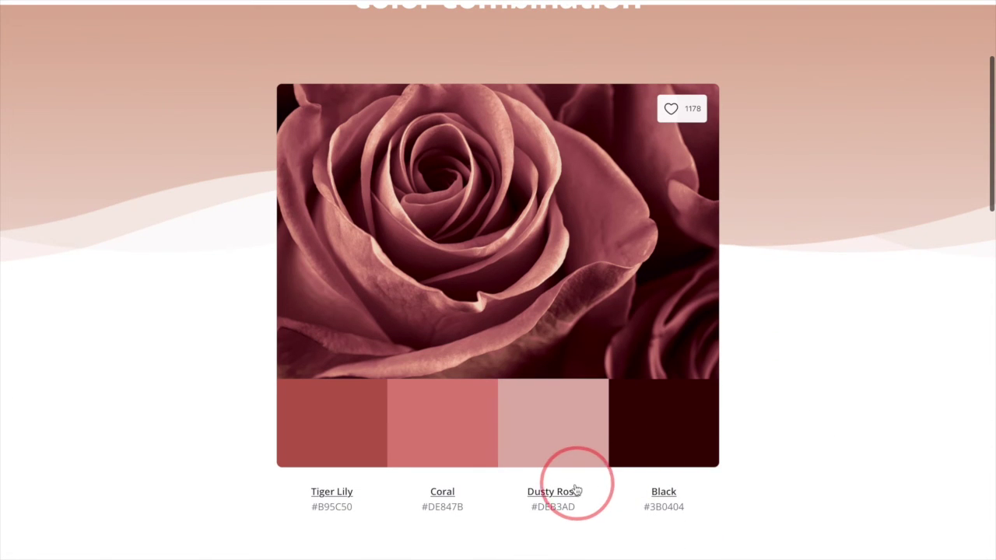
pyautogui.click(574, 493)
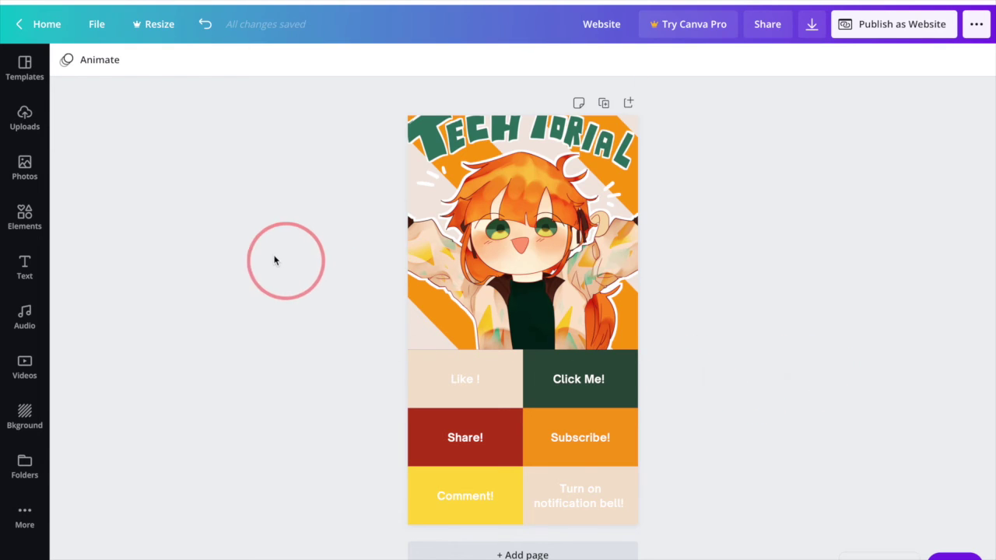
# Browse the website templates for the Bio Link Website design and collapse the template list.
pyautogui.click(21, 70)
pyautogui.scroll(-3, 143, 334)
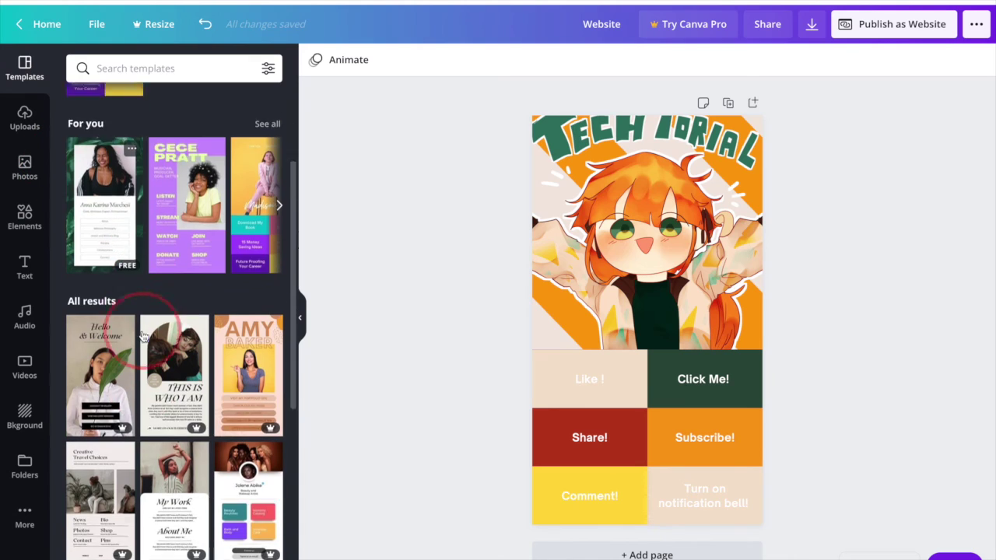
pyautogui.scroll(-1, 143, 335)
pyautogui.click(302, 314)
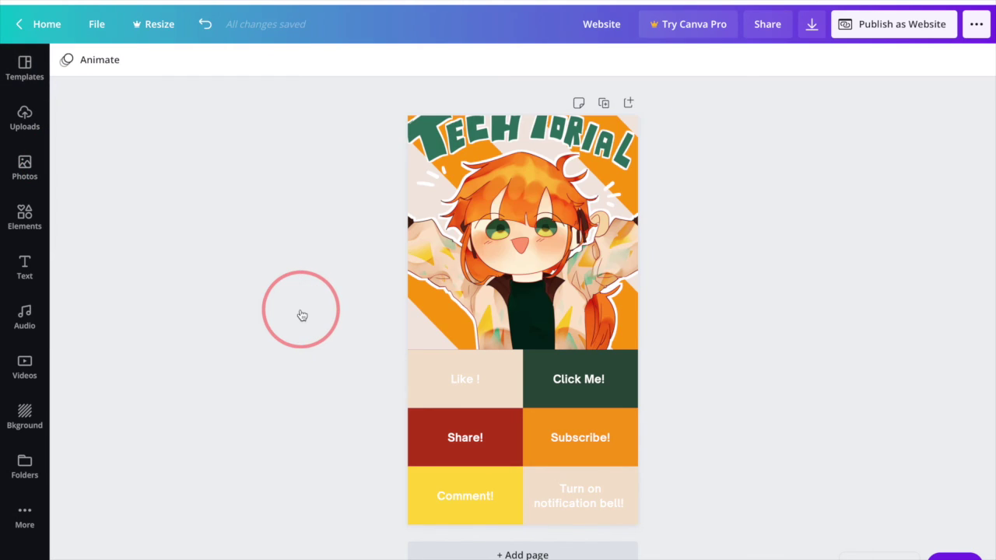
pyautogui.click(569, 378)
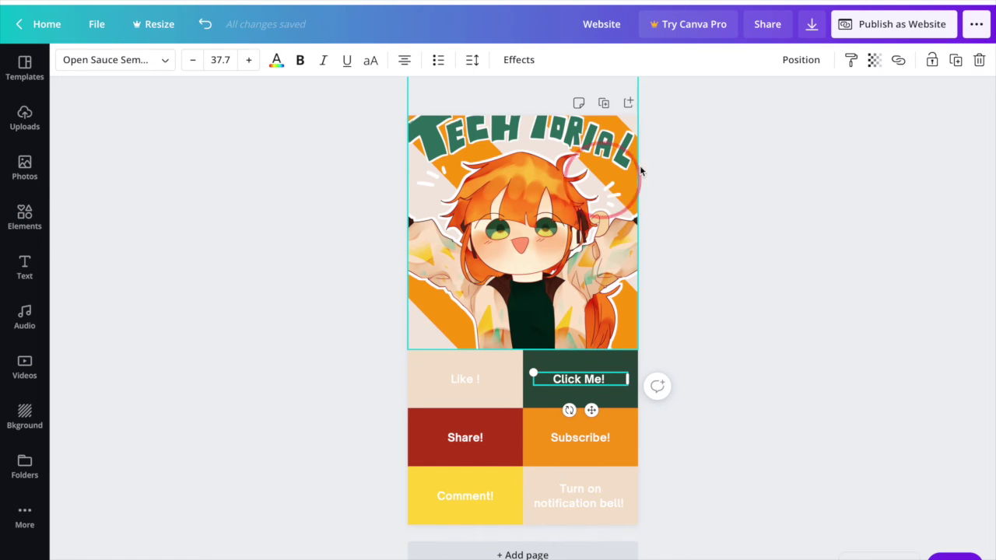
pyautogui.click(899, 62)
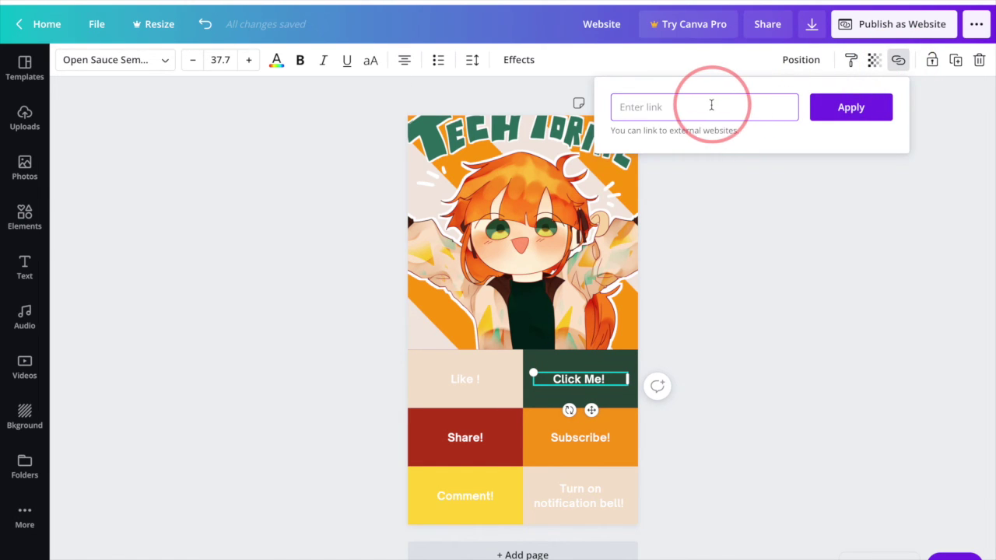
pyautogui.write('https://www.google.com')
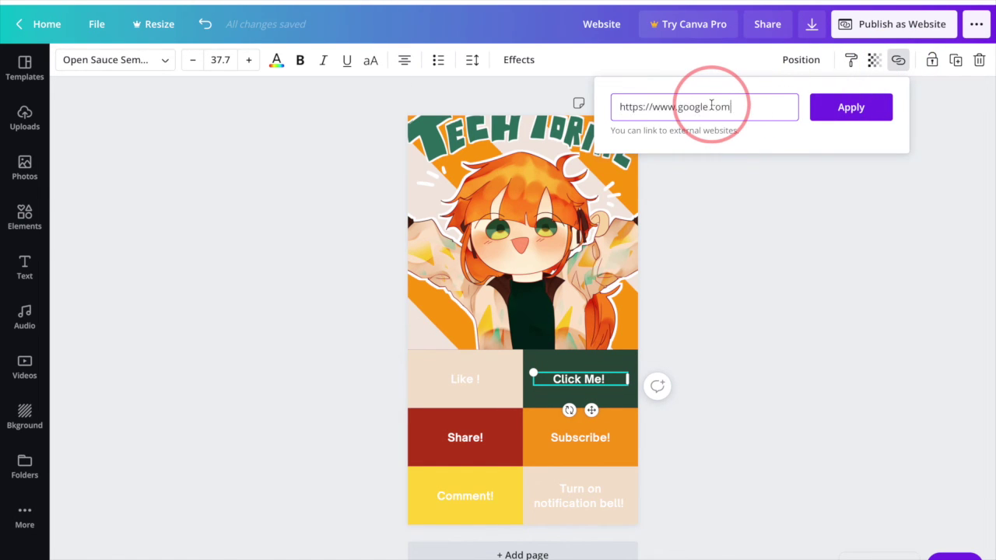
pyautogui.click(842, 115)
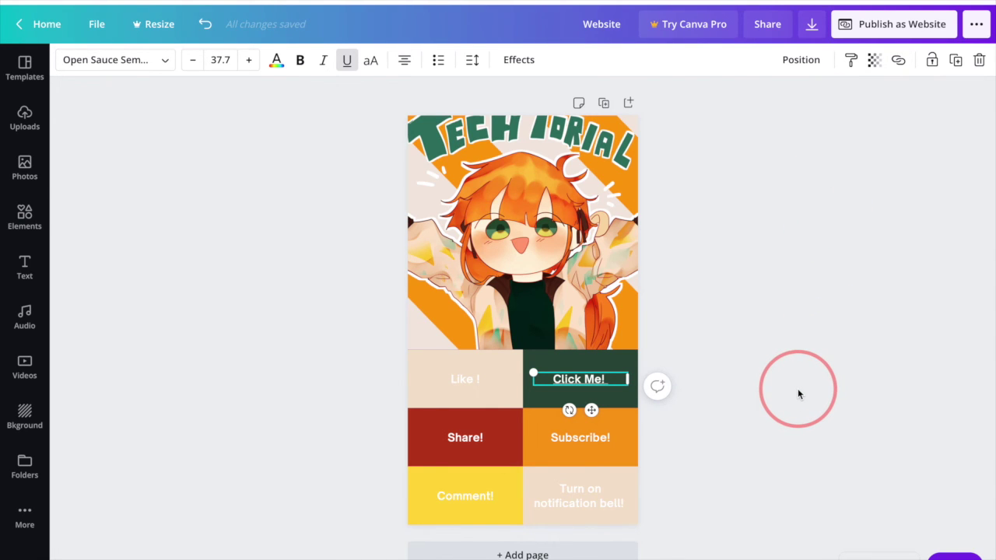
# Publish the design as a website, review the web styles, keep Presentation, and open the website.
pyautogui.click(920, 30)
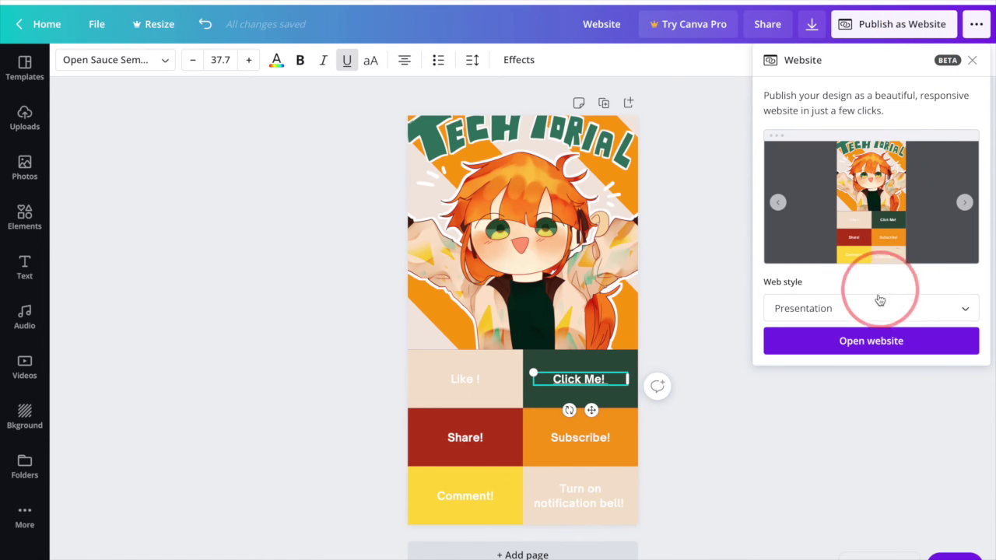
pyautogui.click(876, 309)
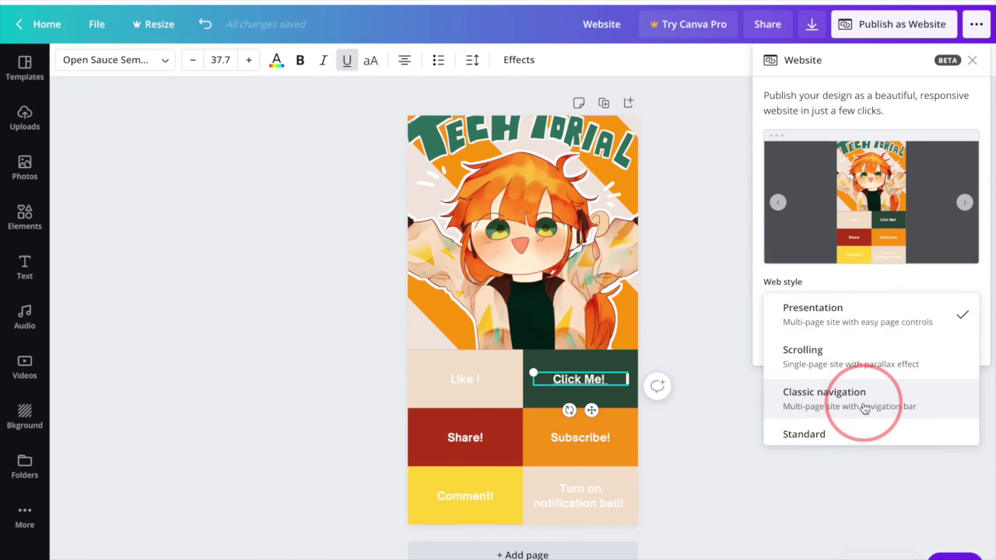
pyautogui.scroll(-1, 862, 417)
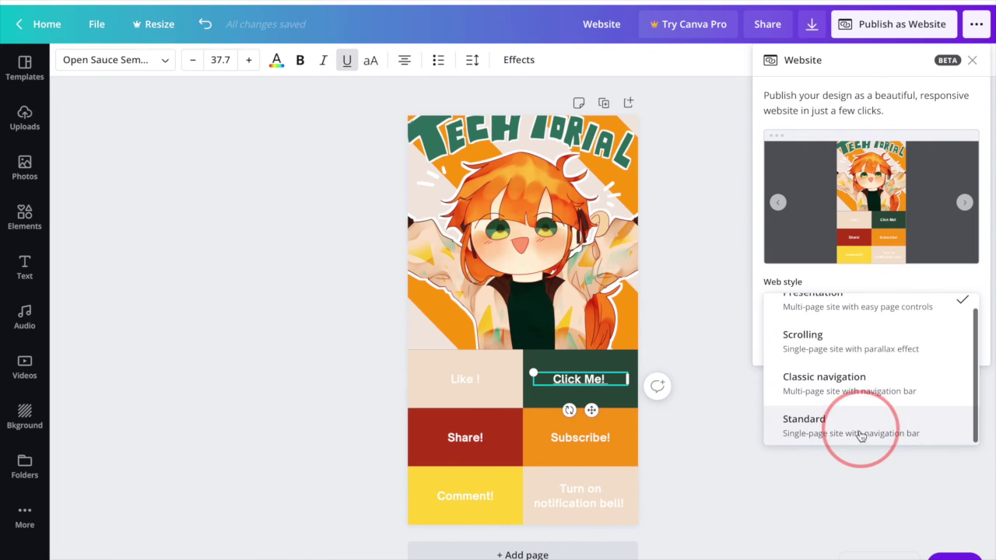
pyautogui.scroll(1, 863, 331)
pyautogui.click(864, 311)
pyautogui.click(862, 343)
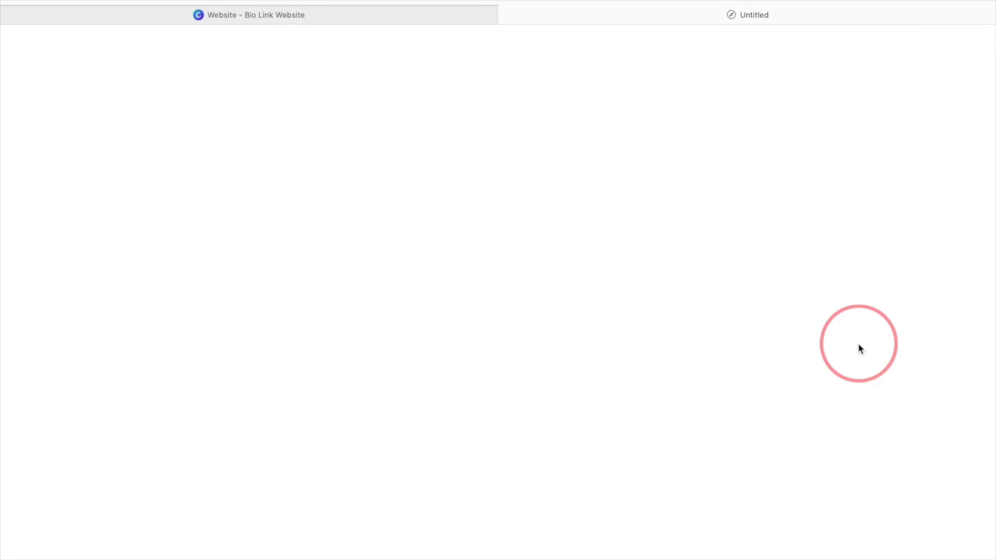